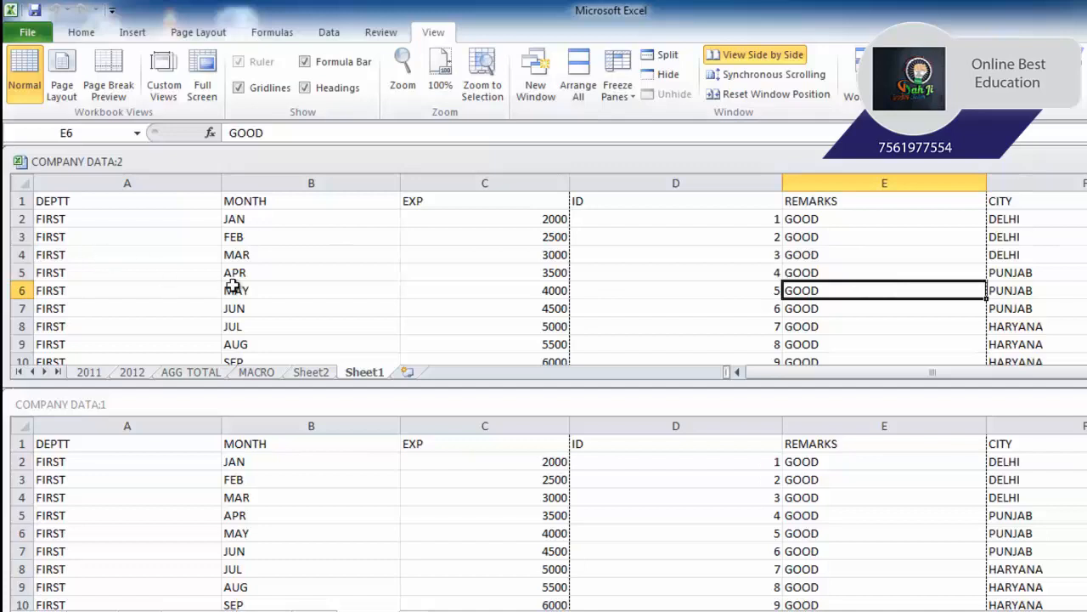
- Cycle between the COMPANY DATA:1 and COMPANY DATA:2 windows arranged side by side
click(724, 406)
key(ctrl+F6)
key(ctrl+F6)
key(ctrl+F6)
- Save the current window arrangement as a workspace named MYWORKSPACE on the Desktop
click(854, 78)
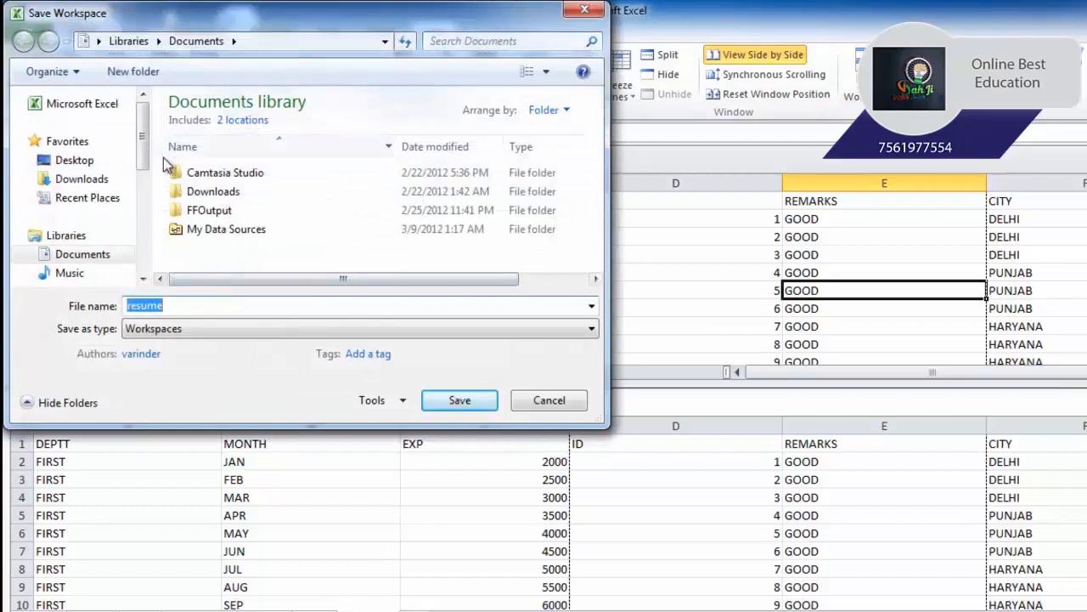
click(74, 160)
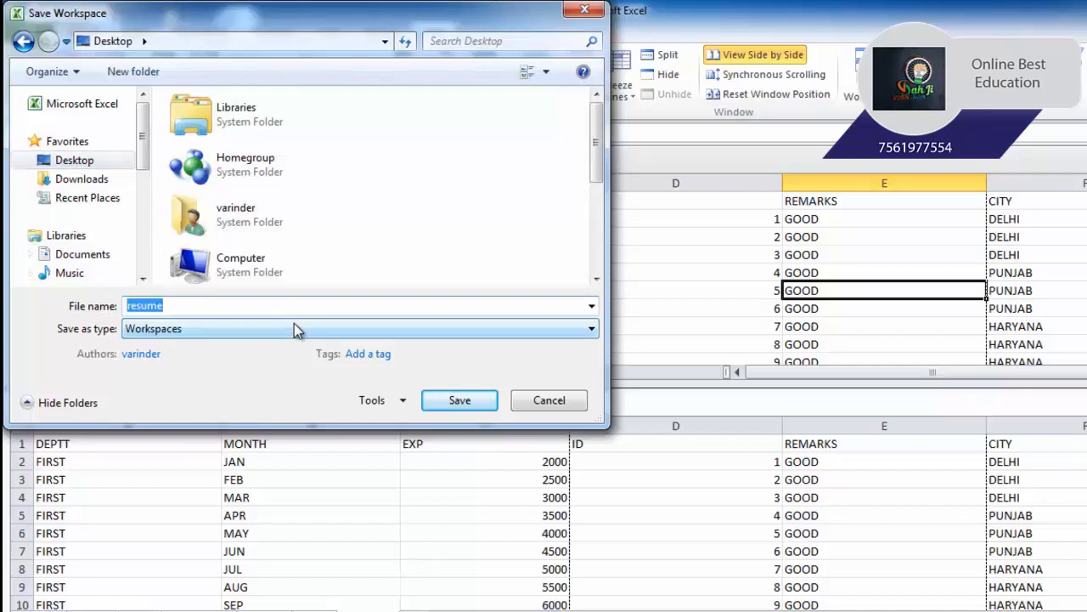
text(MY)
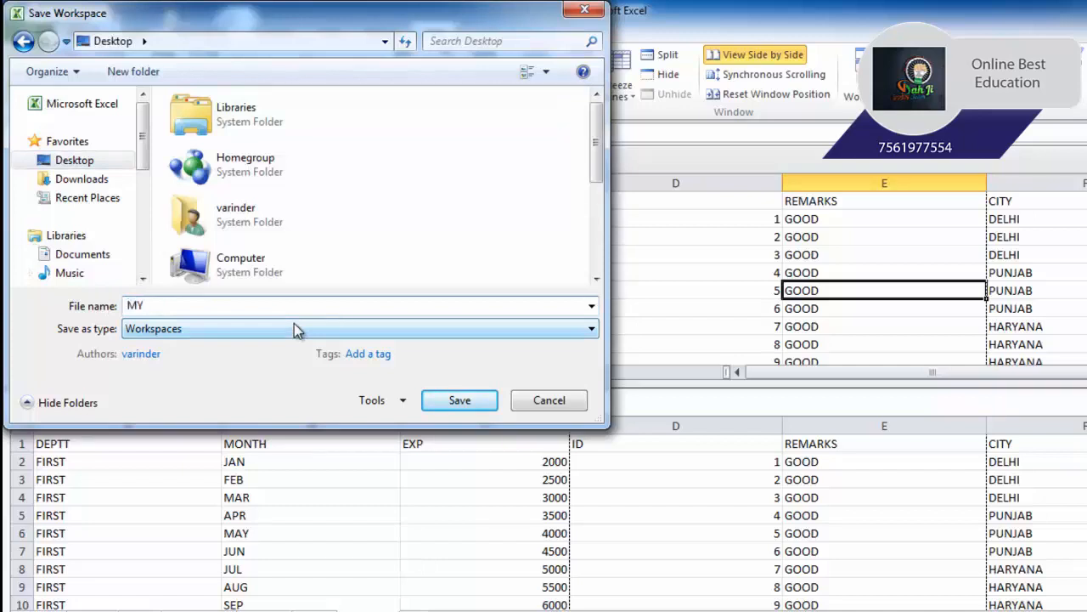
text(WORKSPACE)
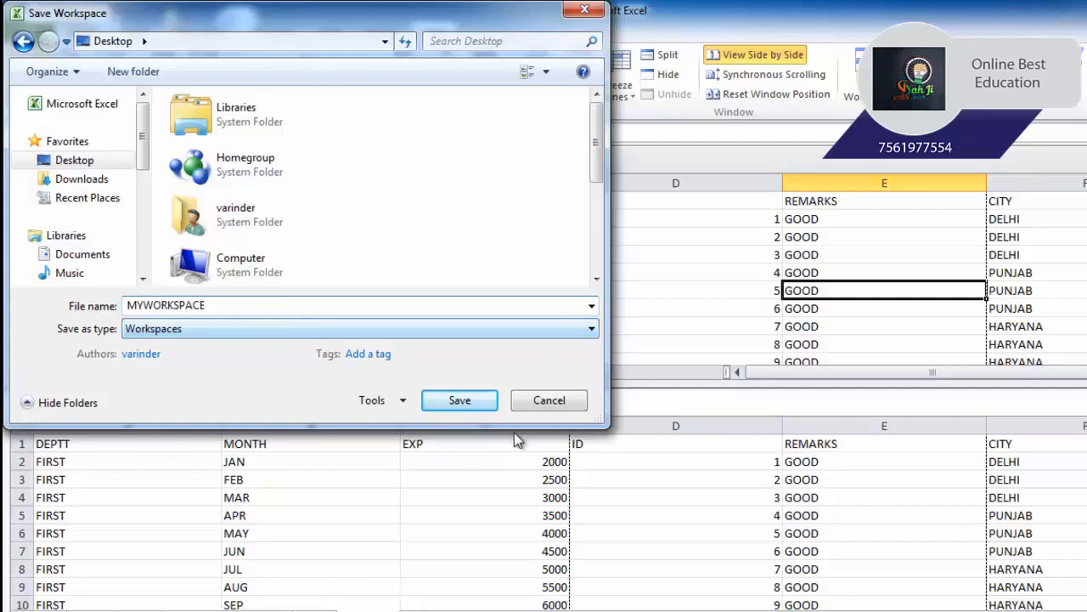
click(457, 400)
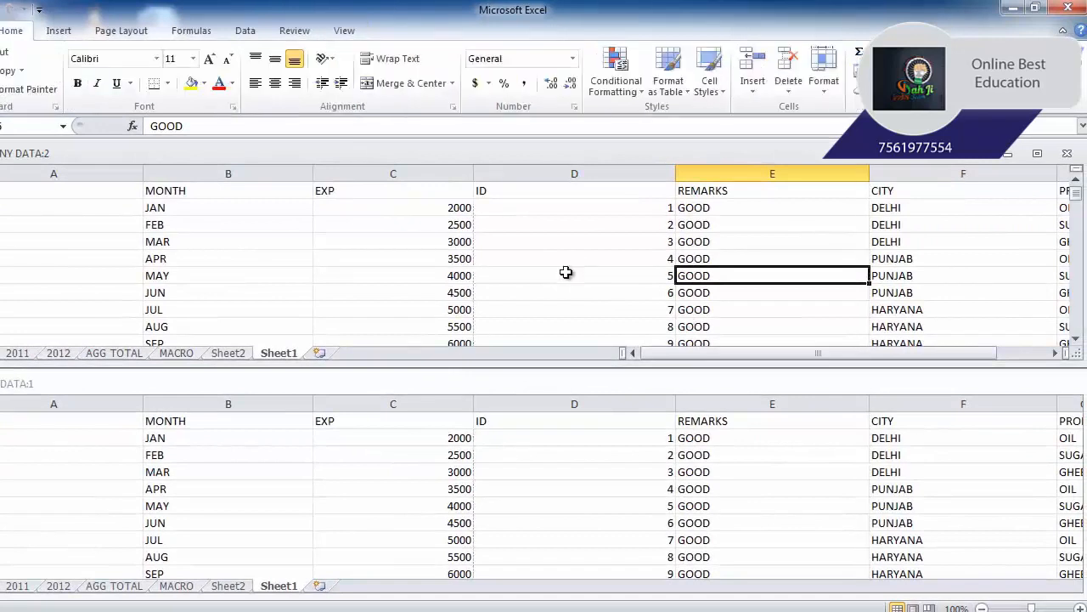
- Close both workbook windows and reopen the arrangement from the MYWORKSPACE file on the desktop
click(1067, 8)
click(1073, 8)
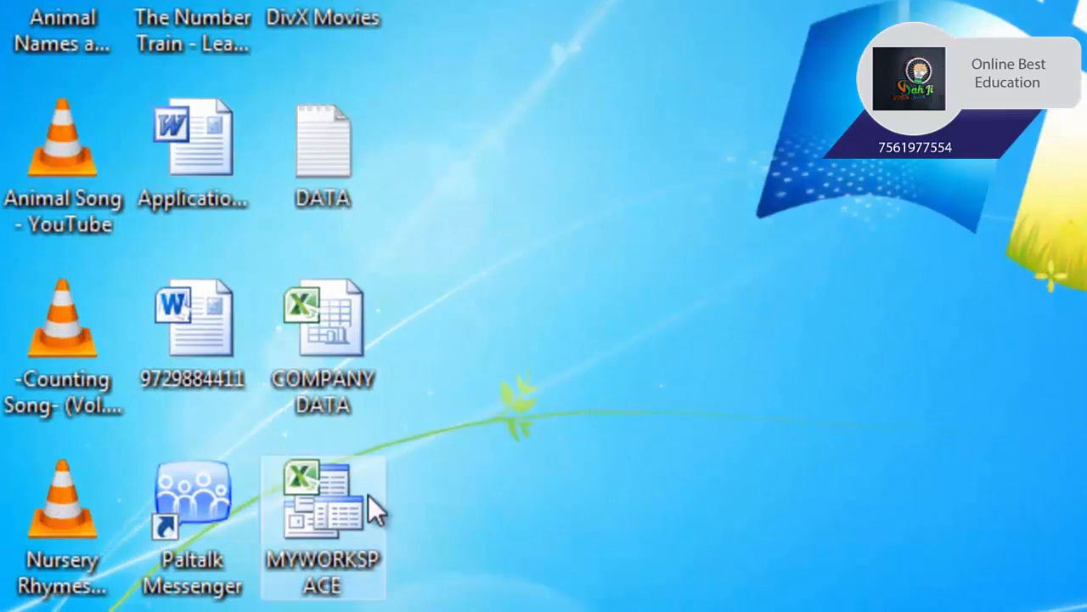
double_click(349, 510)
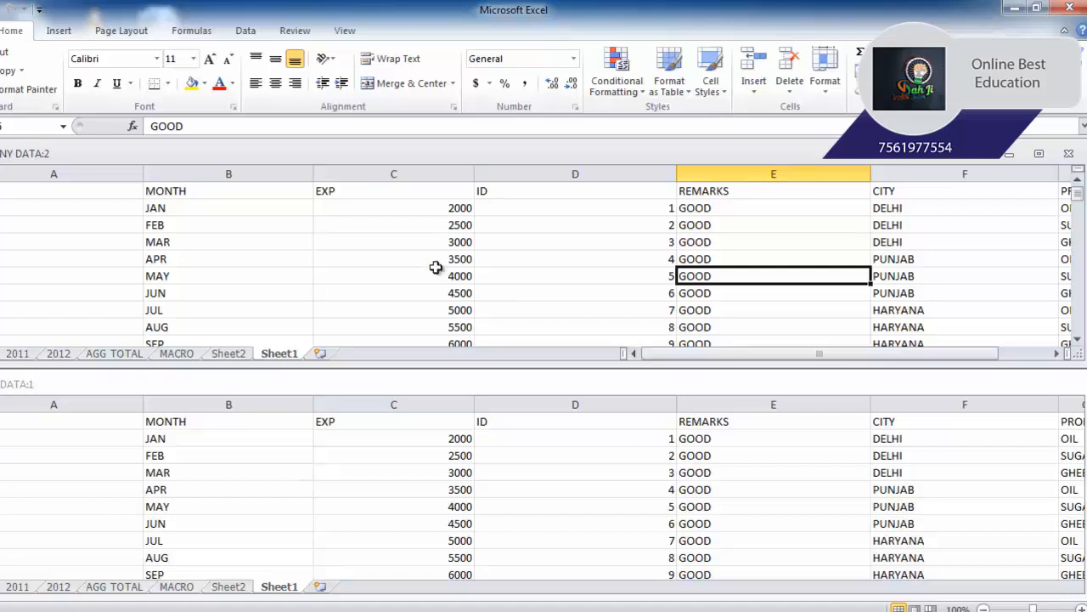
- Alternate between the two tiled COMPANY DATA windows by selecting cells in each one
click(345, 30)
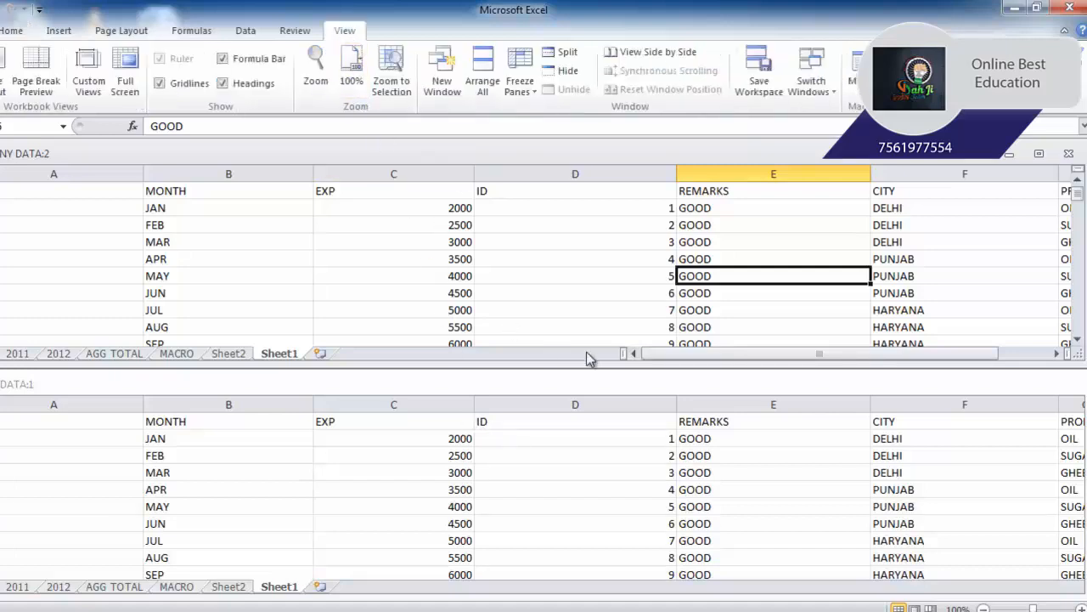
click(618, 278)
click(621, 397)
click(574, 289)
click(606, 438)
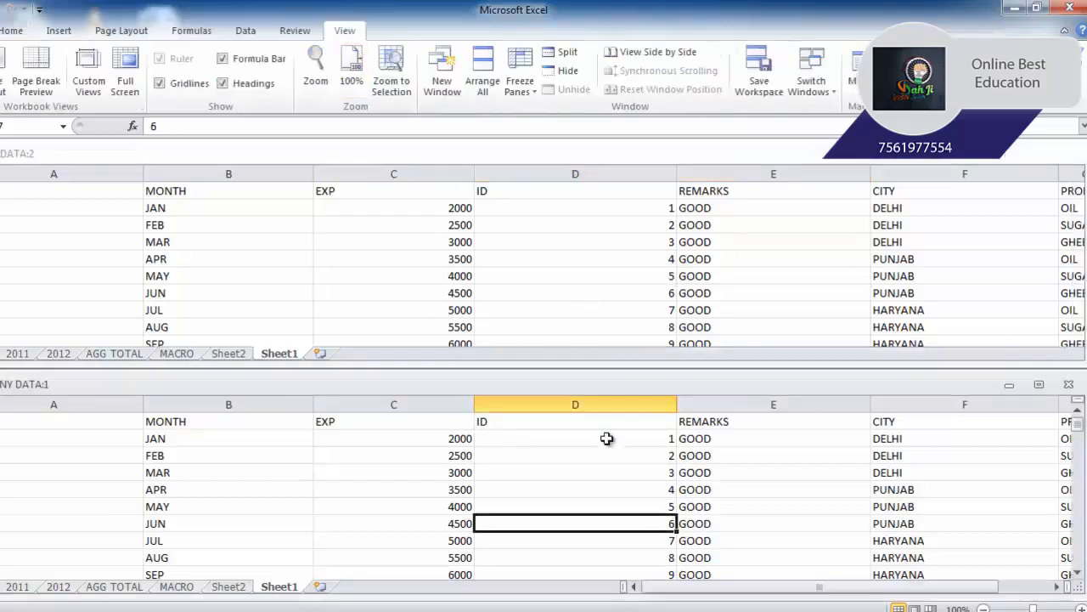
click(566, 302)
click(625, 440)
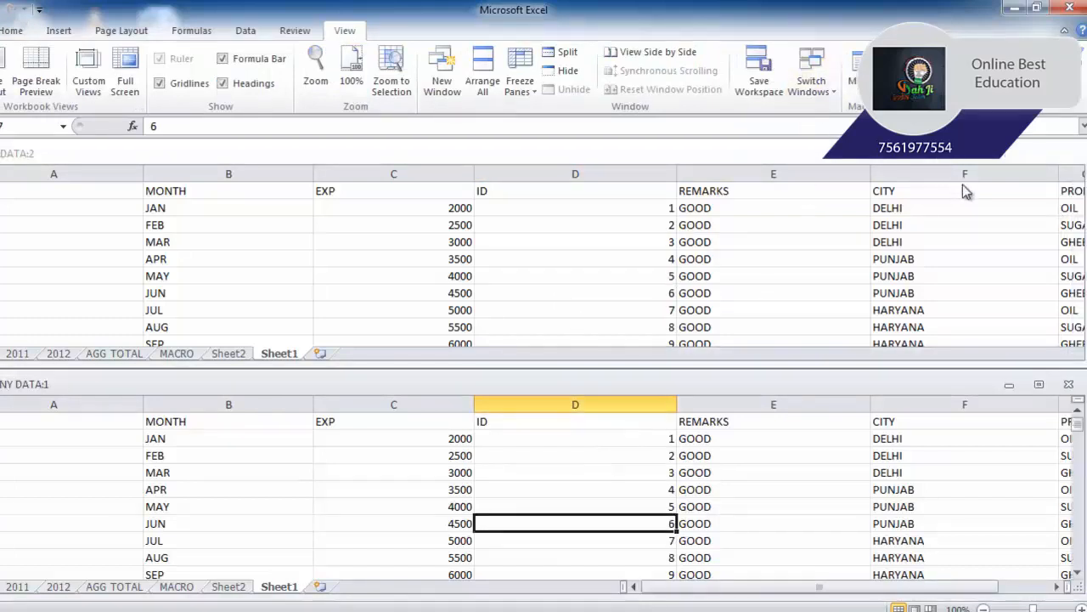
- Activate the COMPANY DATA:2 window with Switch Windows, and return to COMPANY DATA:1 the same way
click(813, 85)
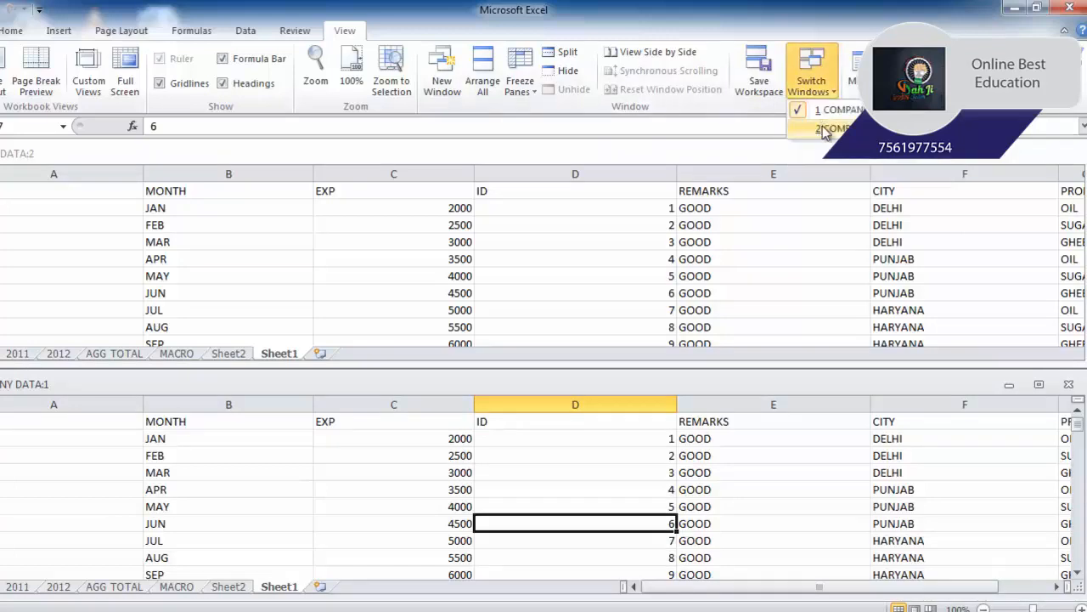
click(824, 130)
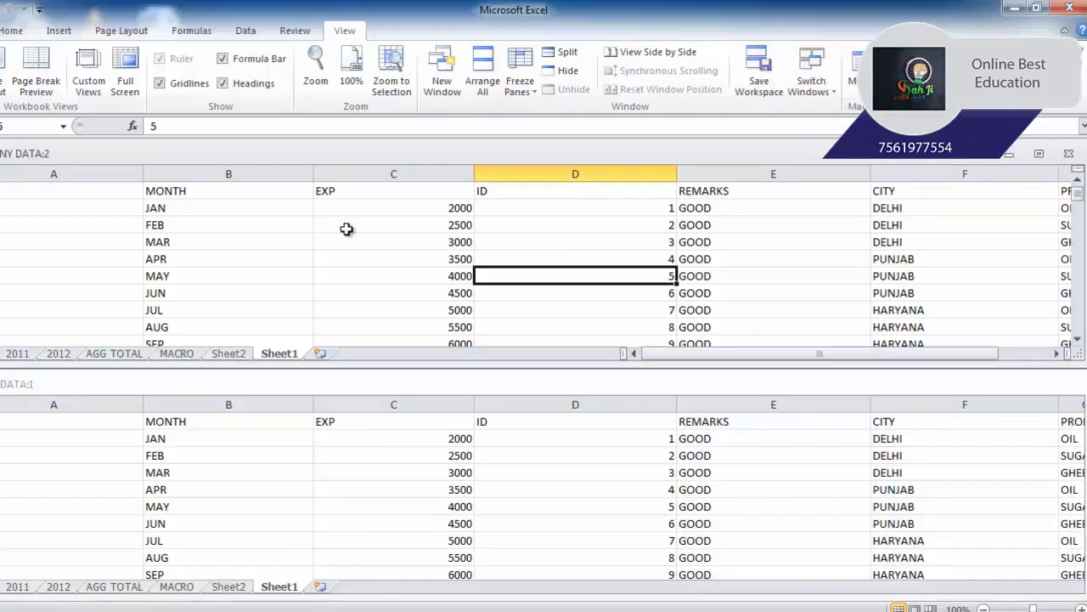
click(811, 85)
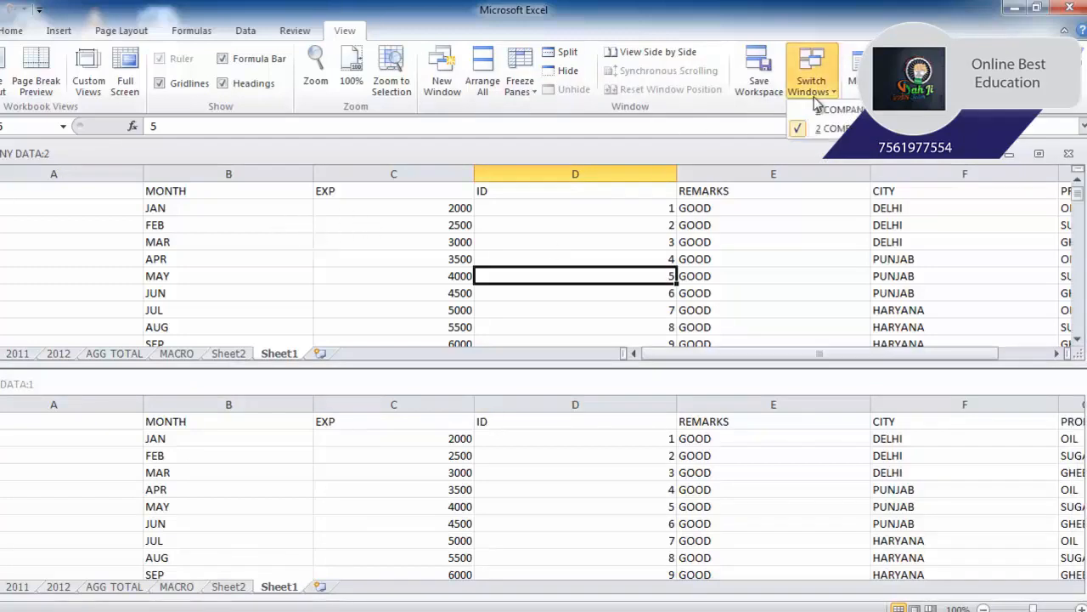
click(833, 112)
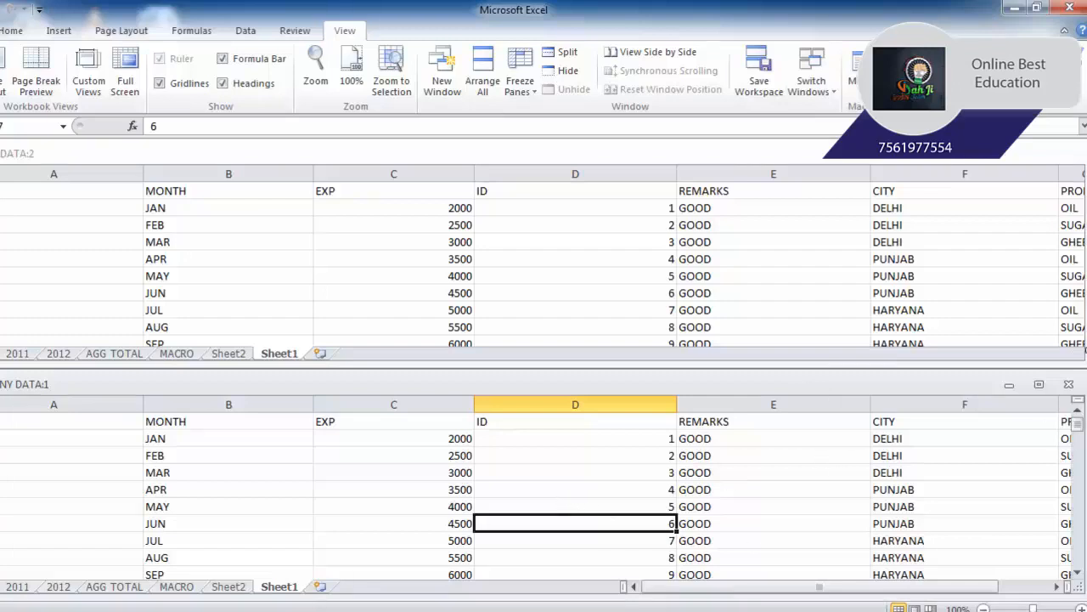
- Maximize the COMPANY DATA:1 window, then use Switch Windows to go to COMPANY DATA:2 and back
click(1041, 386)
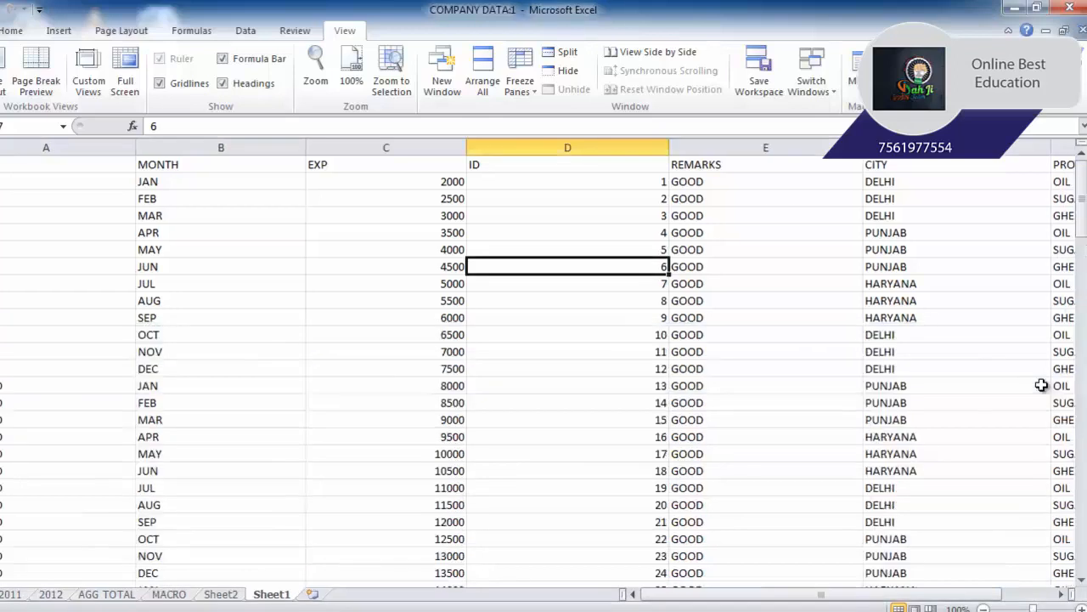
click(812, 85)
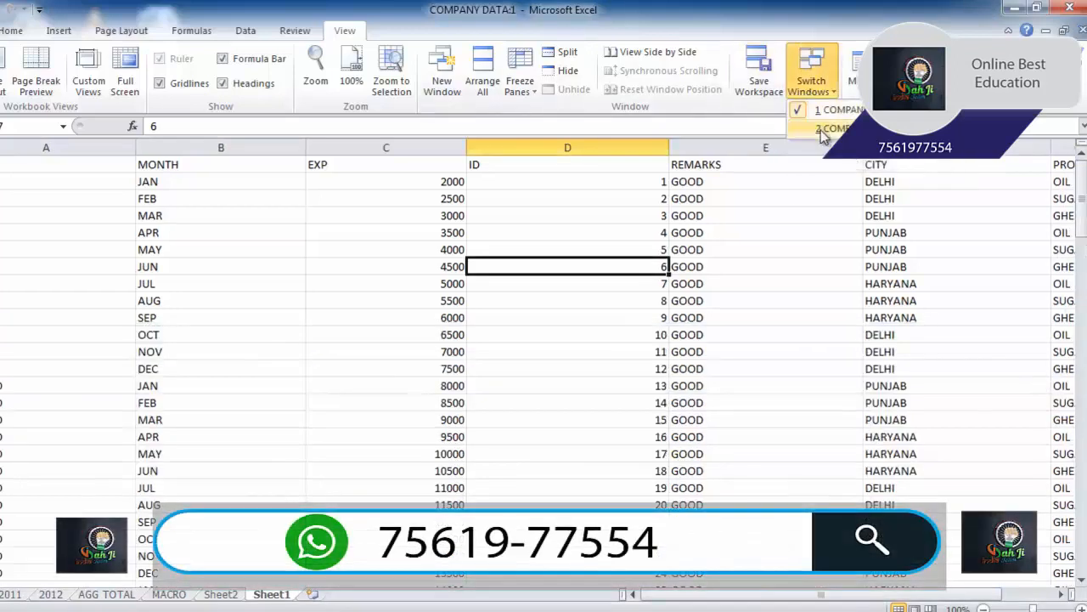
click(821, 131)
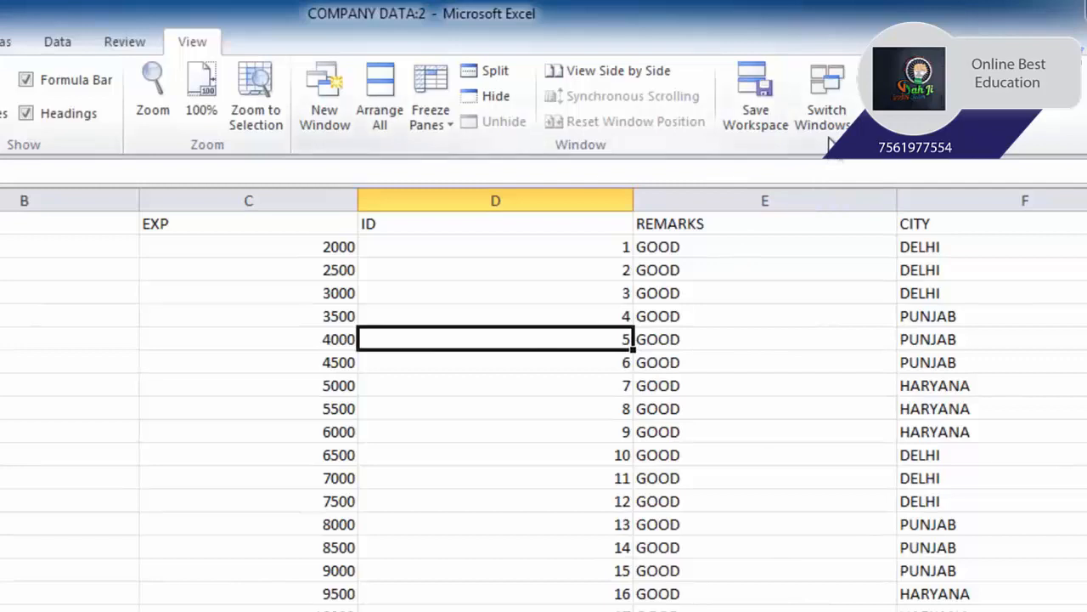
click(833, 136)
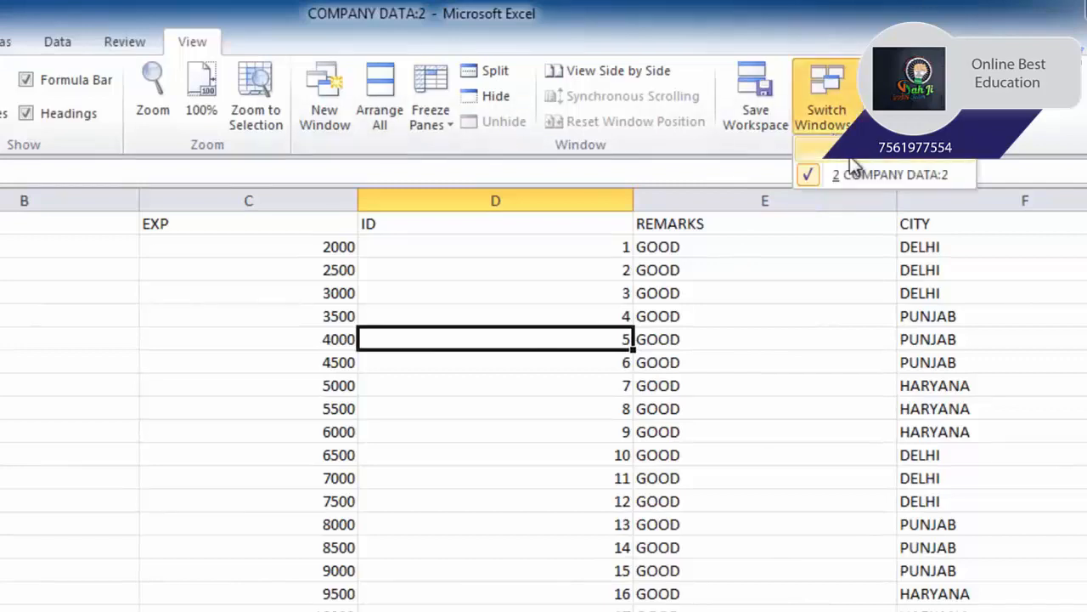
click(852, 156)
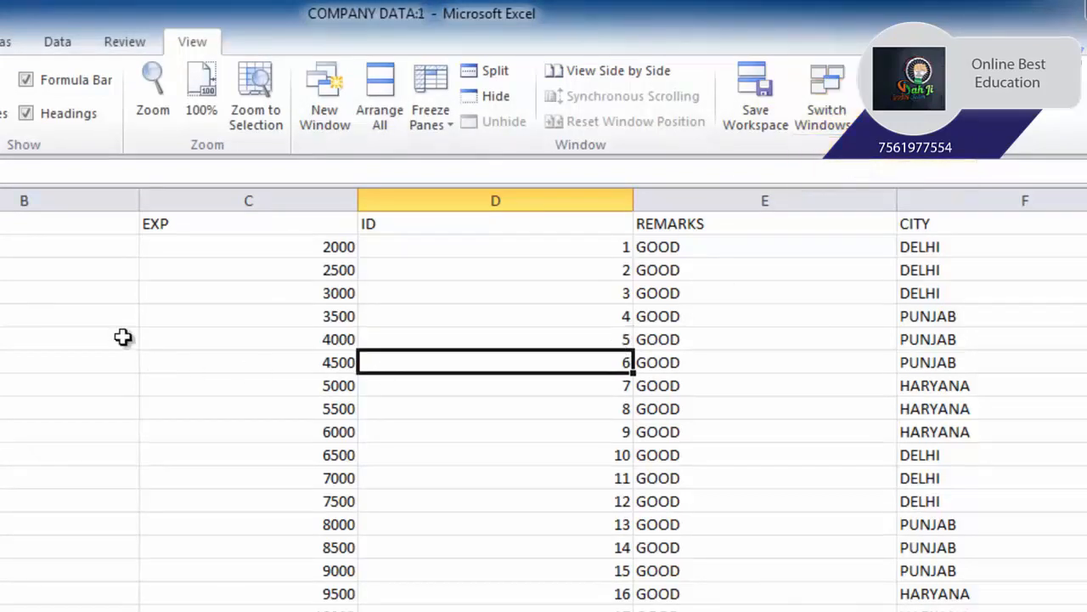
- Look through the monthly sales sheets JAN 12, FEB 12 and MAR 12, and return to JAN 12
drag(5, 246, 1044, 551)
click(495, 609)
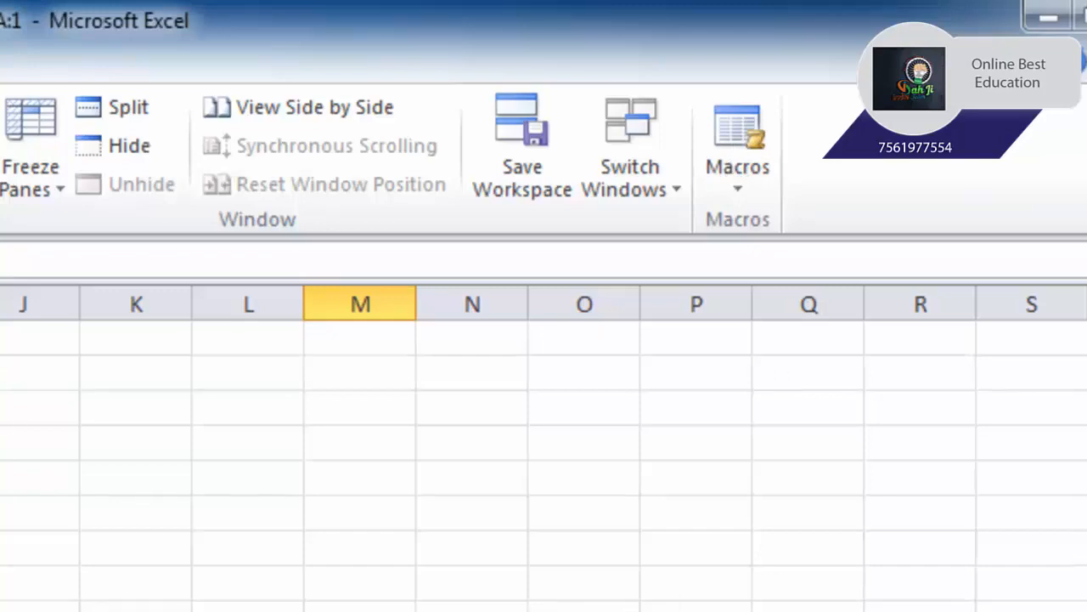
click(3, 595)
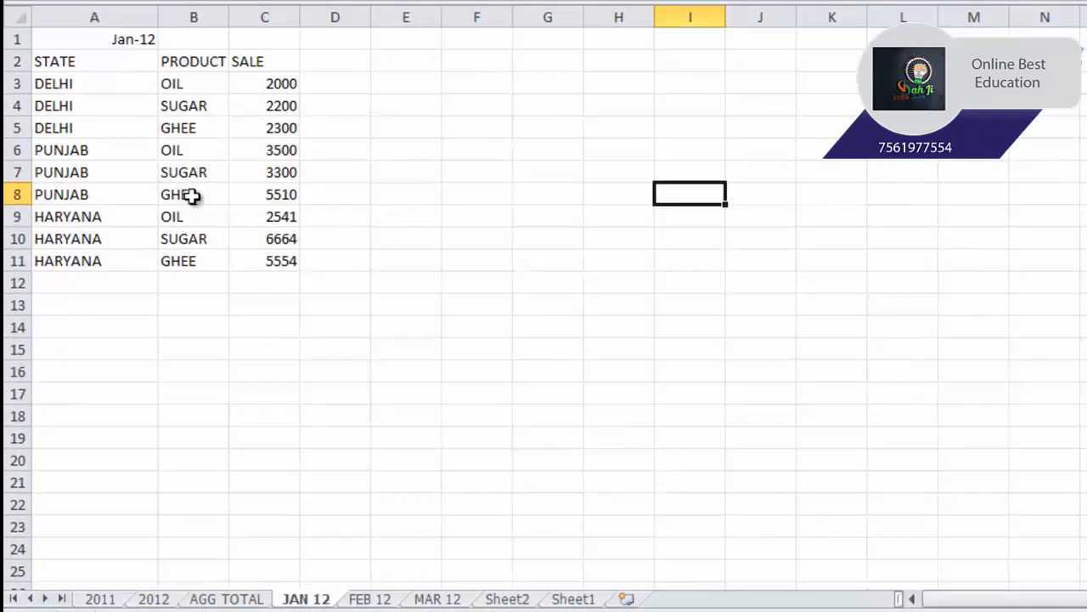
click(371, 599)
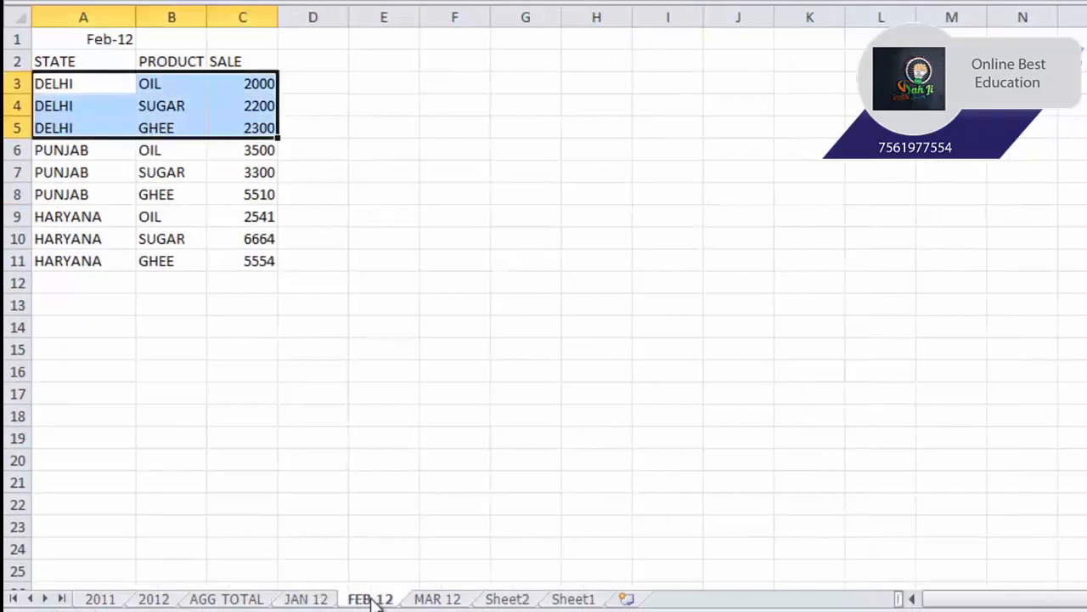
click(436, 599)
click(308, 599)
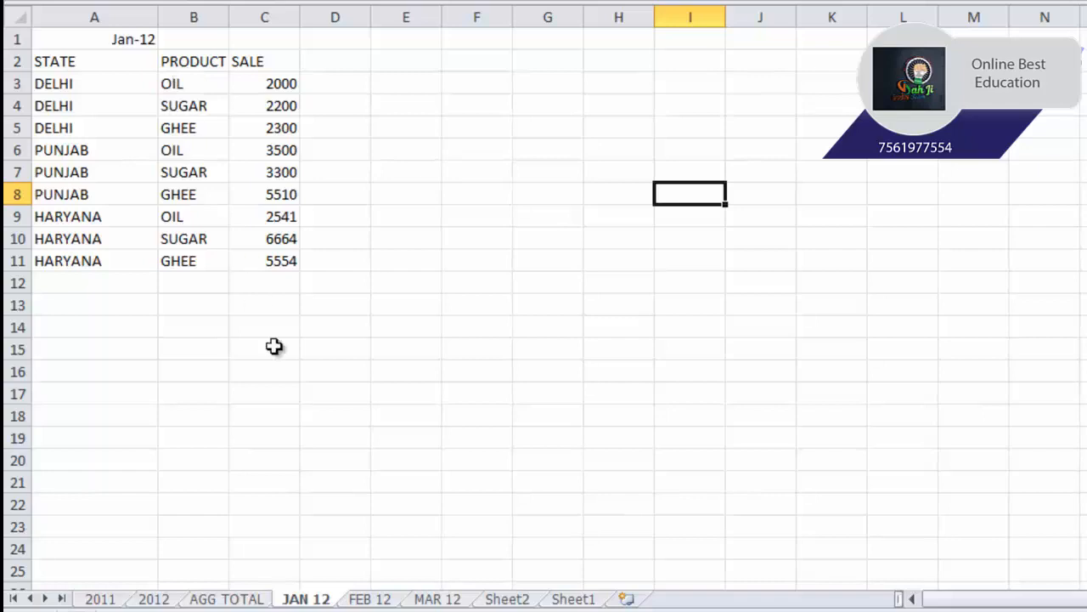
- Examine the repeated oil and sugar entries on JAN 12, and compare the layout with the FEB 12 and MAR 12 sheets
click(187, 87)
click(194, 150)
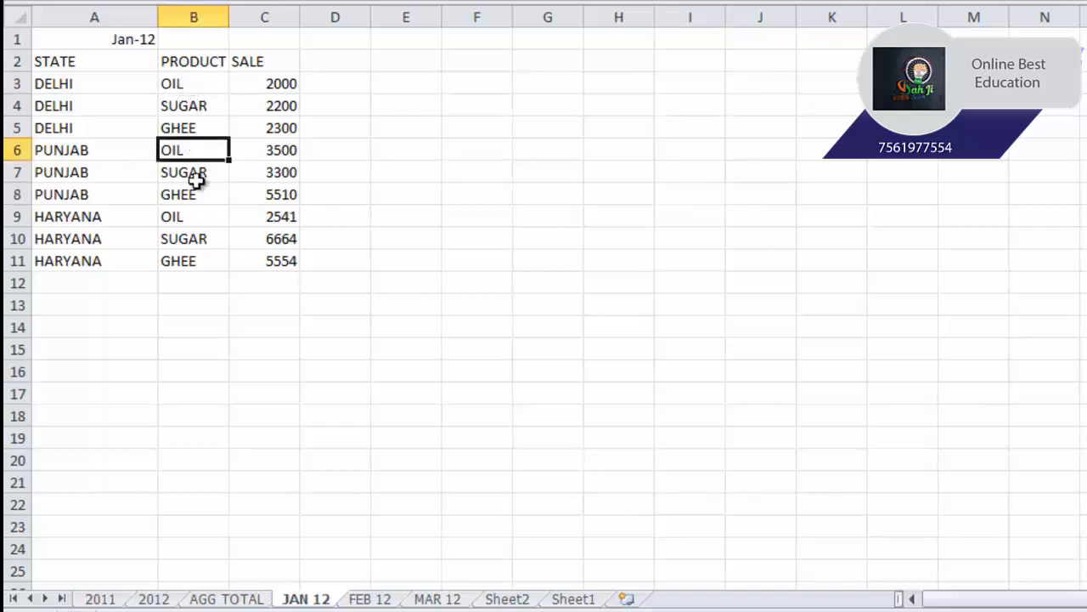
click(194, 216)
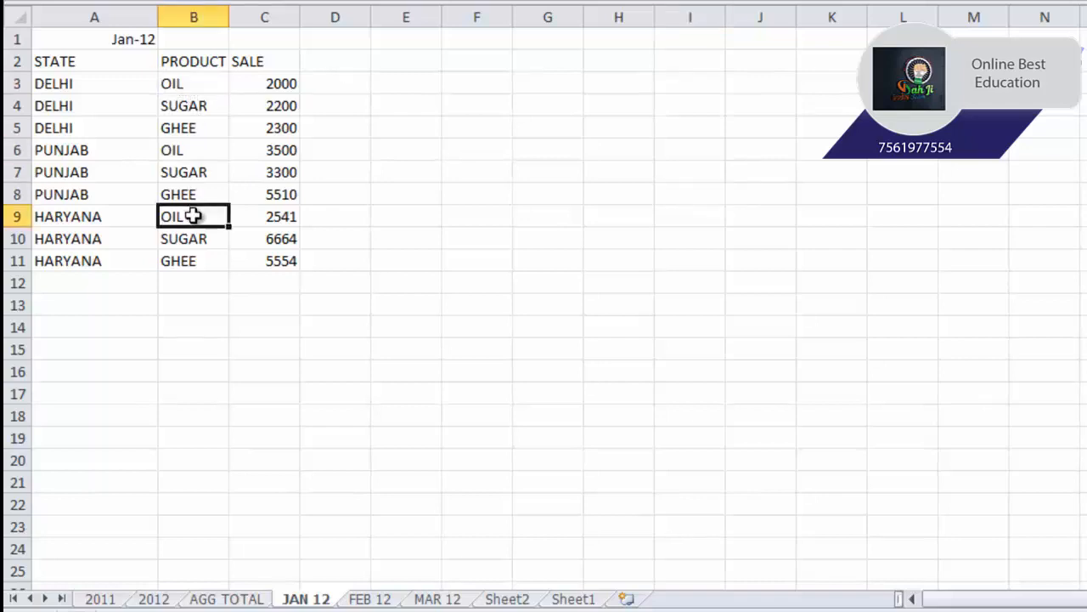
click(189, 109)
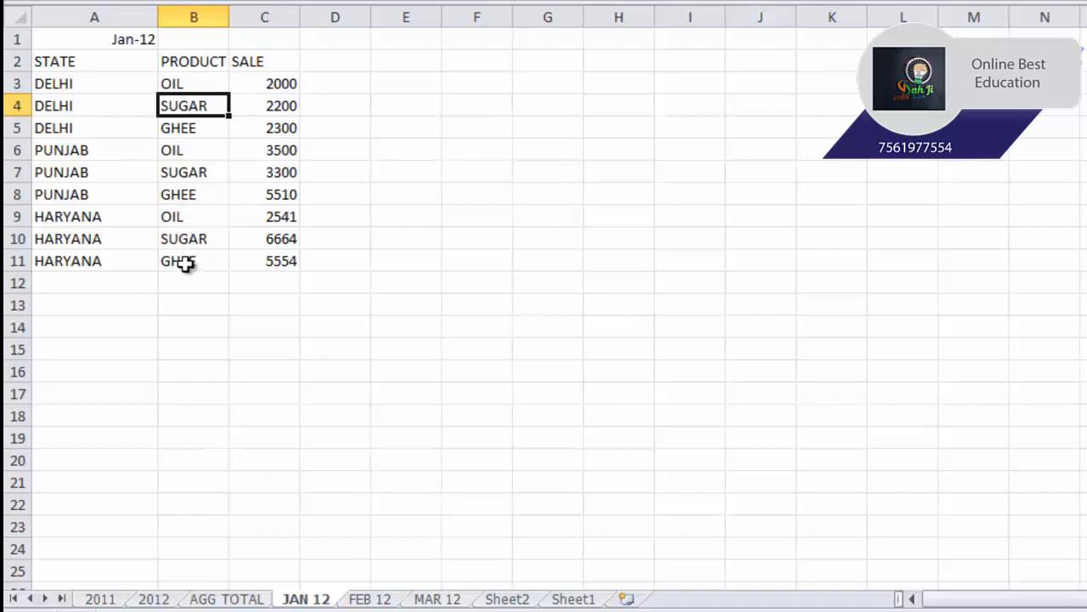
click(365, 223)
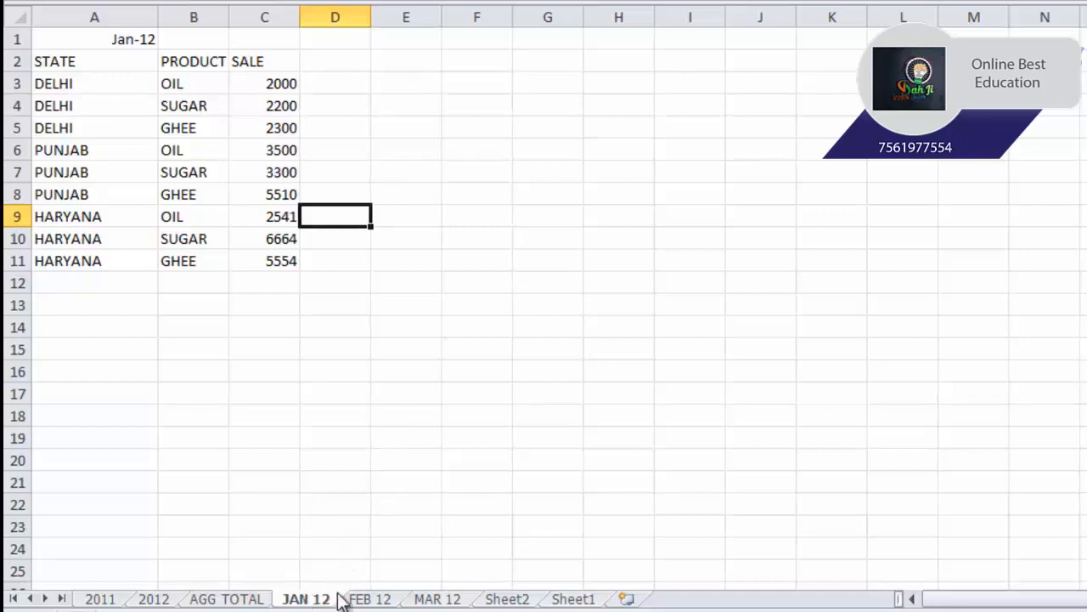
click(366, 599)
click(452, 600)
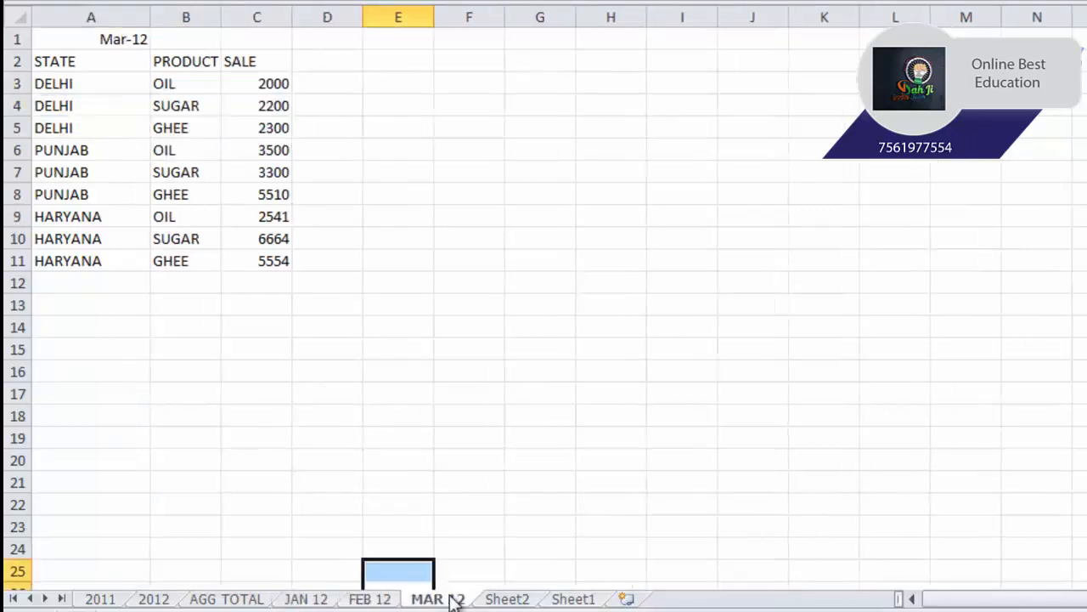
click(354, 442)
- Sort the JAN 12 sheet's table A2:C11 from A to Z by state
click(294, 593)
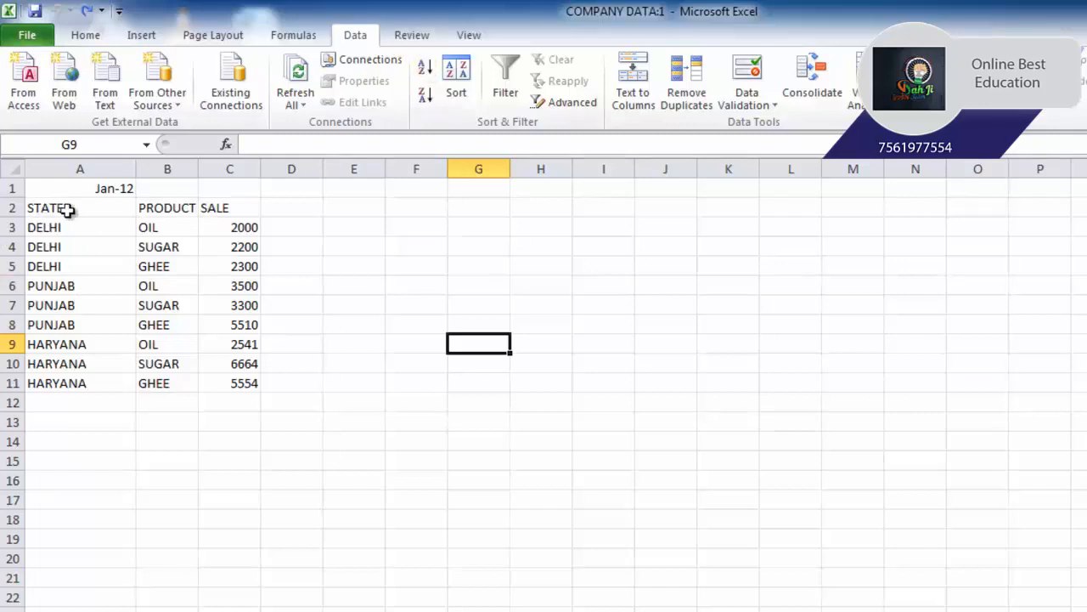
drag(68, 210, 236, 384)
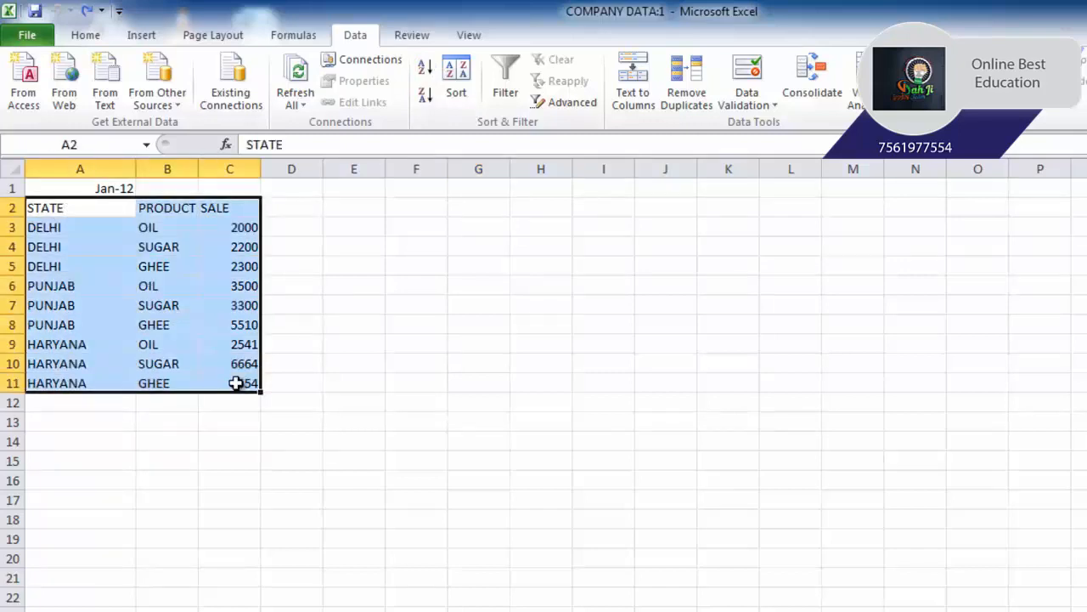
click(425, 67)
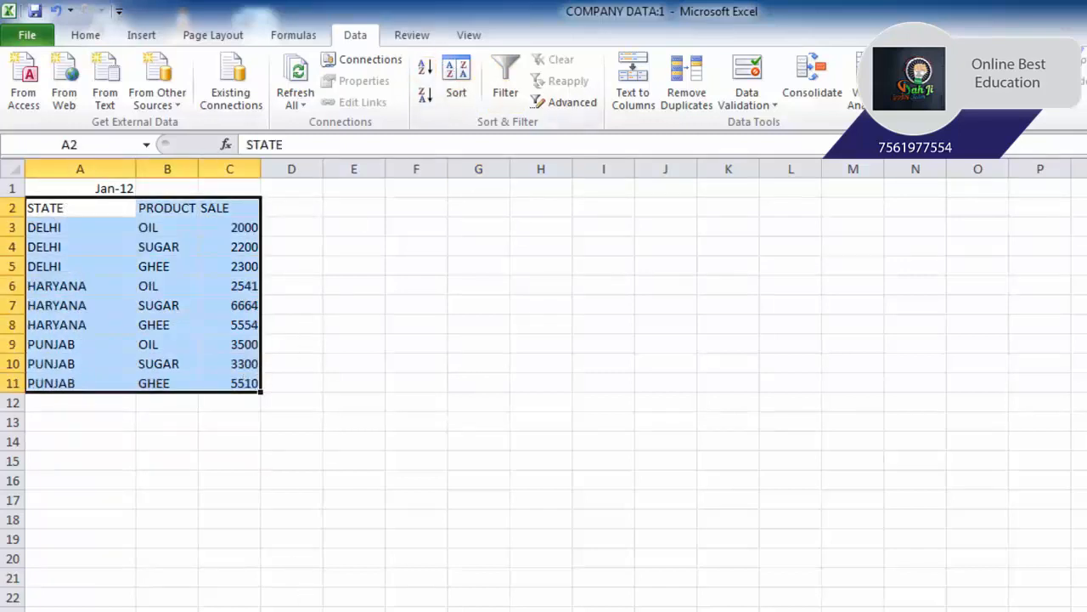
- Sort the FEB 12 sheet's table A2:C11 from A to Z by state
click(316, 610)
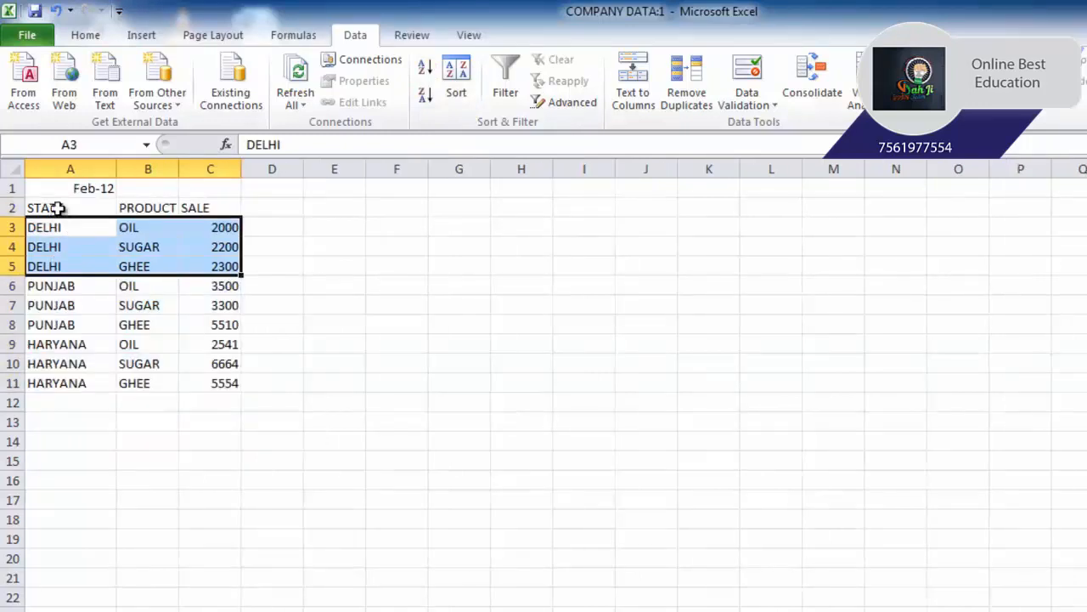
drag(53, 208, 217, 386)
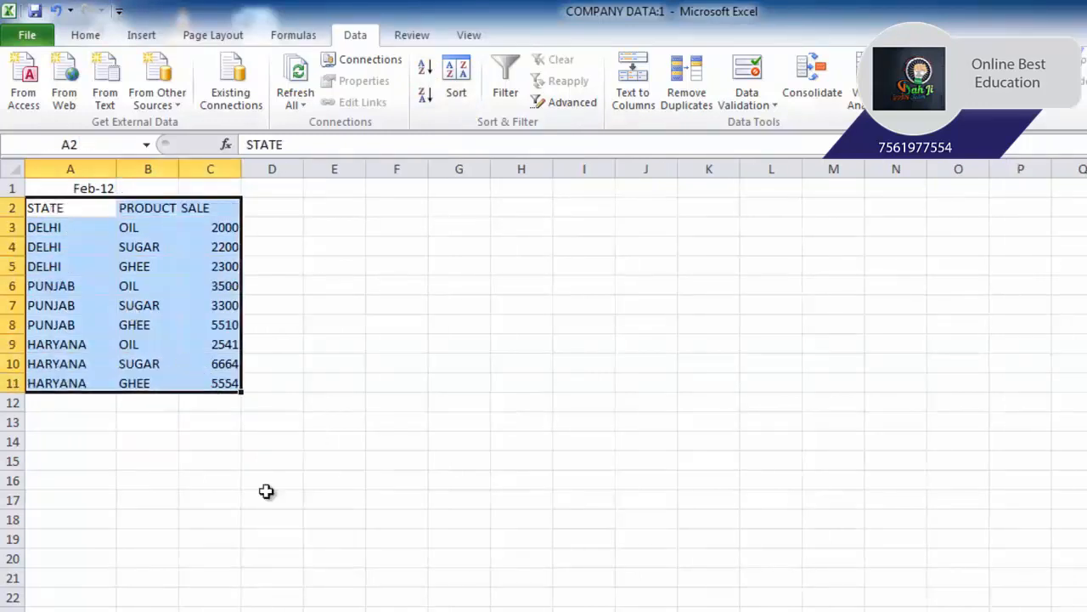
click(425, 68)
- Sort the MAR 12 sheet's table A2:C11 from A to Z by state
key(ctrl+Page_Down)
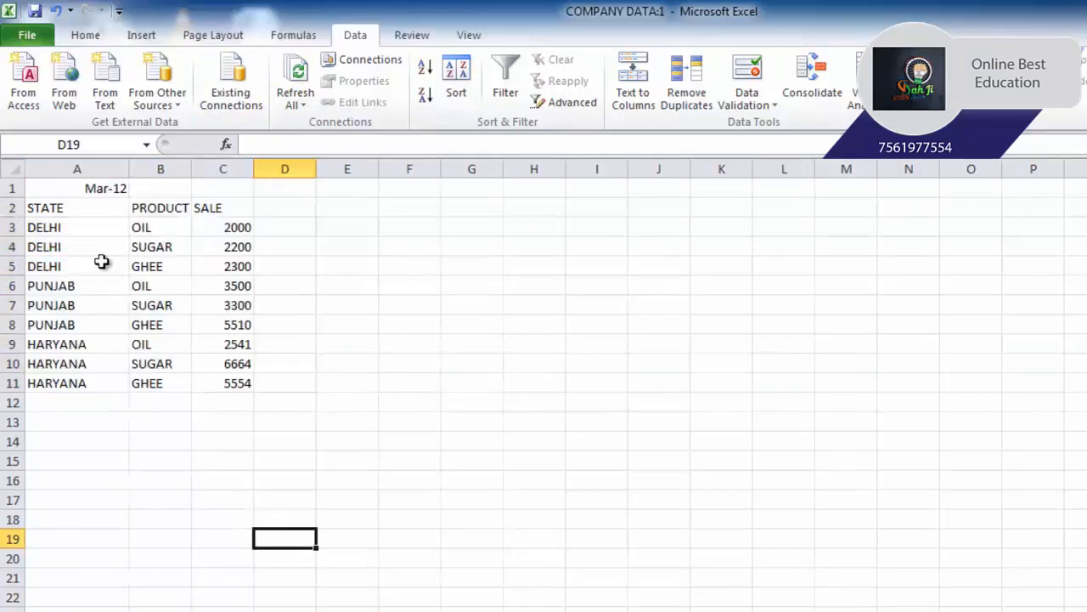
drag(77, 210, 206, 384)
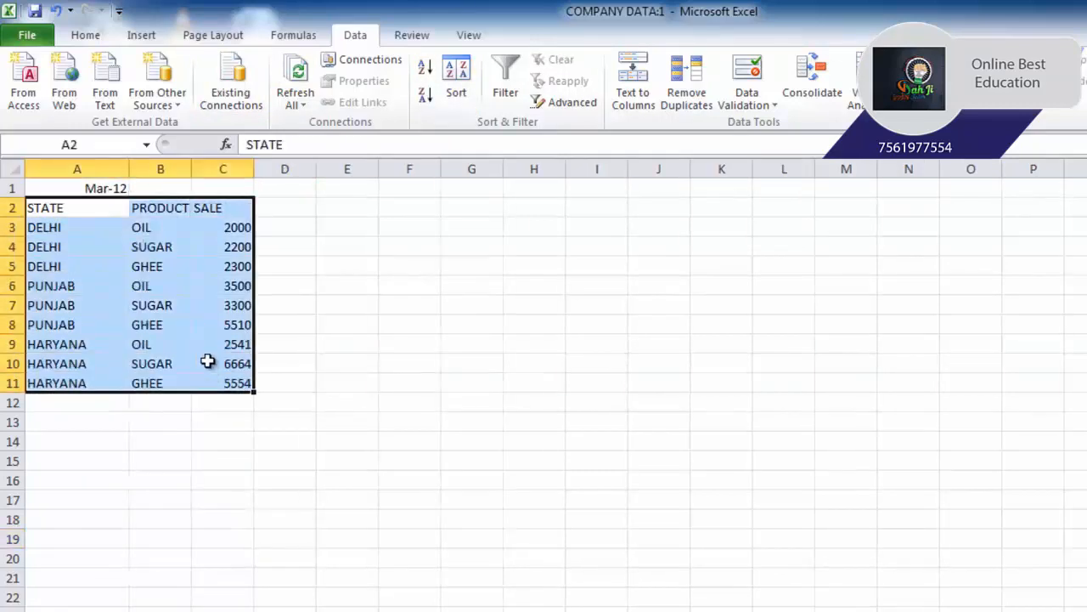
click(425, 68)
click(363, 514)
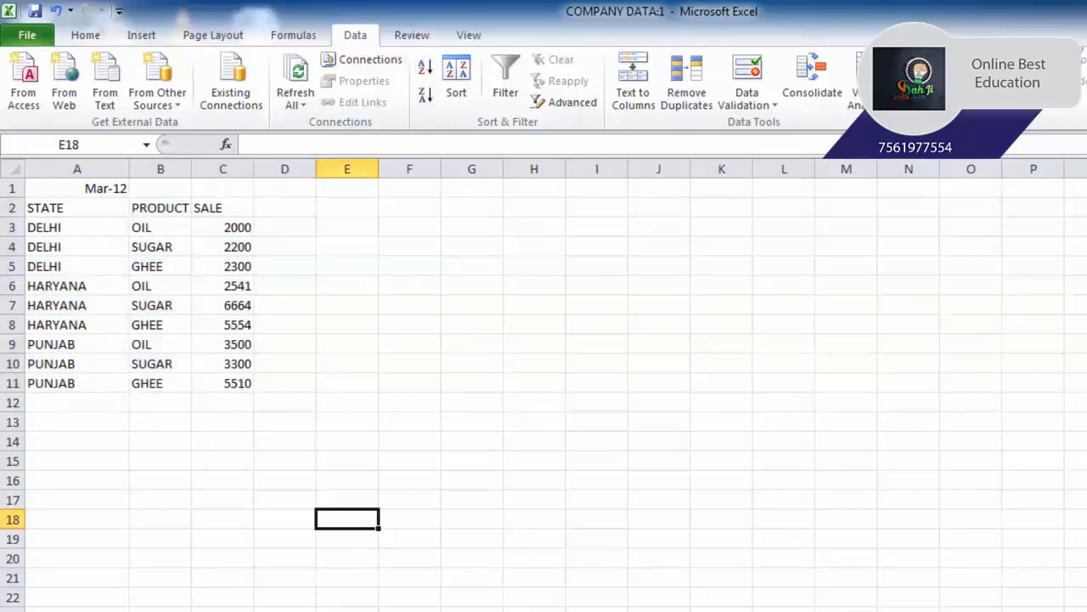
- Add subtotals to A2:C11 on the JAN 12 sheet, summing SALE at each change in STATE
key(ctrl+Page_Up)
key(ctrl+Page_Up)
click(374, 477)
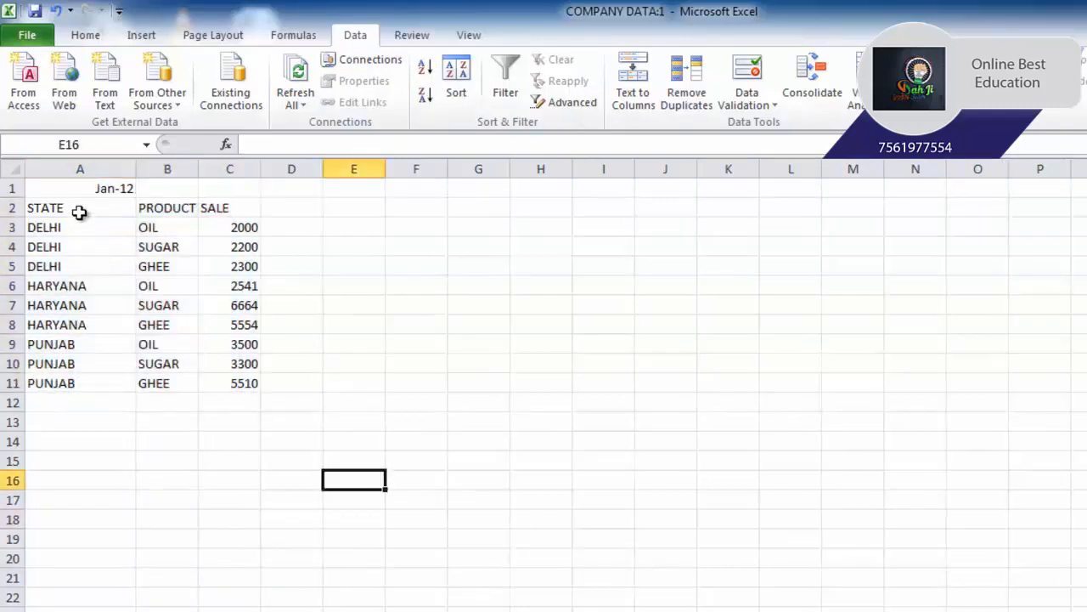
drag(80, 211, 226, 380)
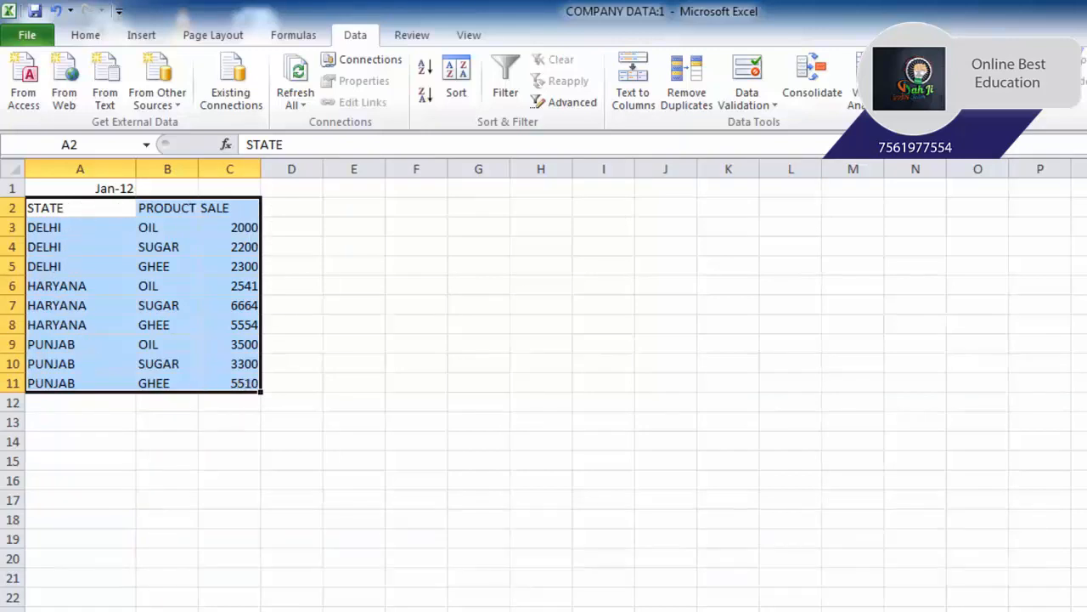
click(1039, 85)
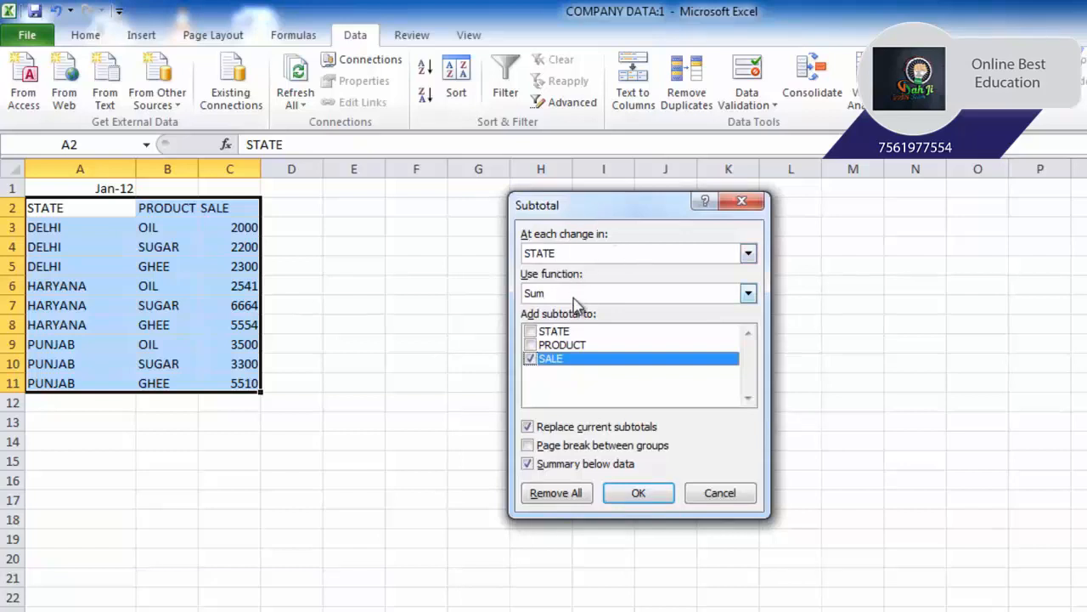
click(637, 494)
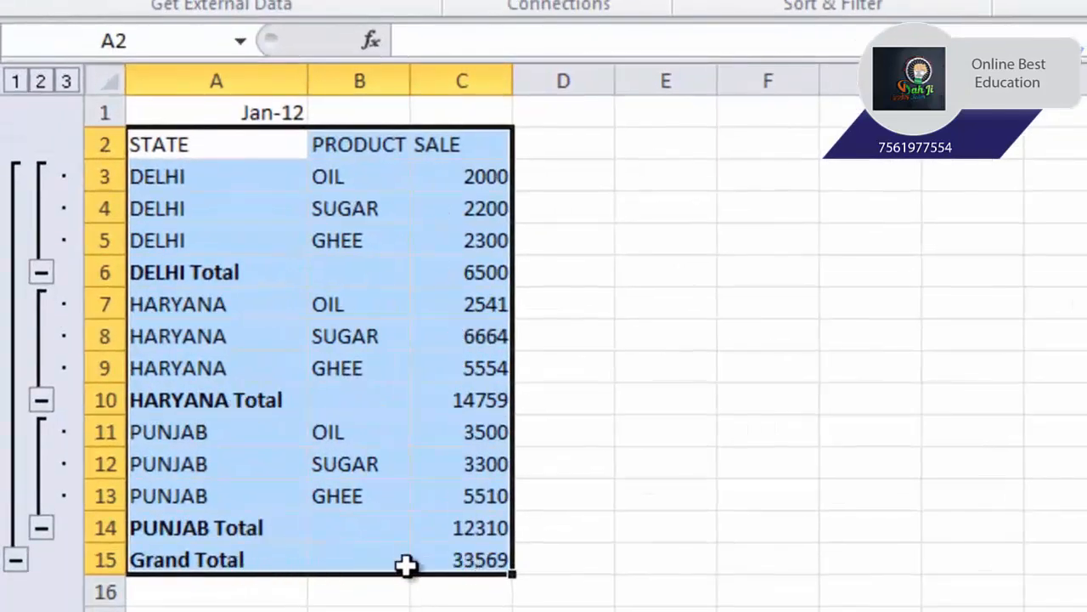
click(669, 561)
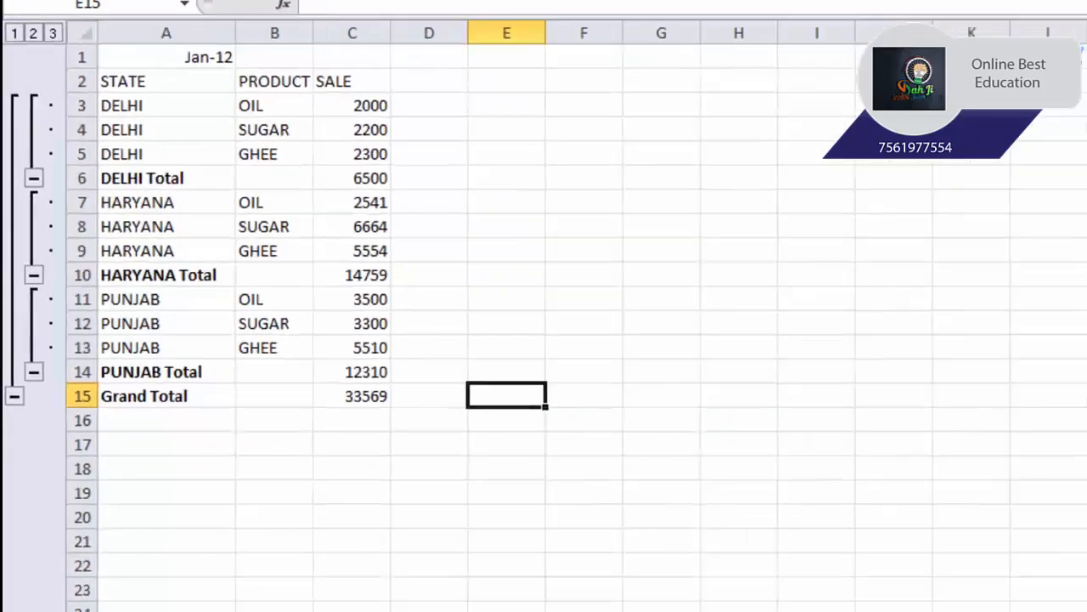
- Look over the FEB 12 and MAR 12 sheets, and return to JAN 12
click(365, 597)
click(429, 597)
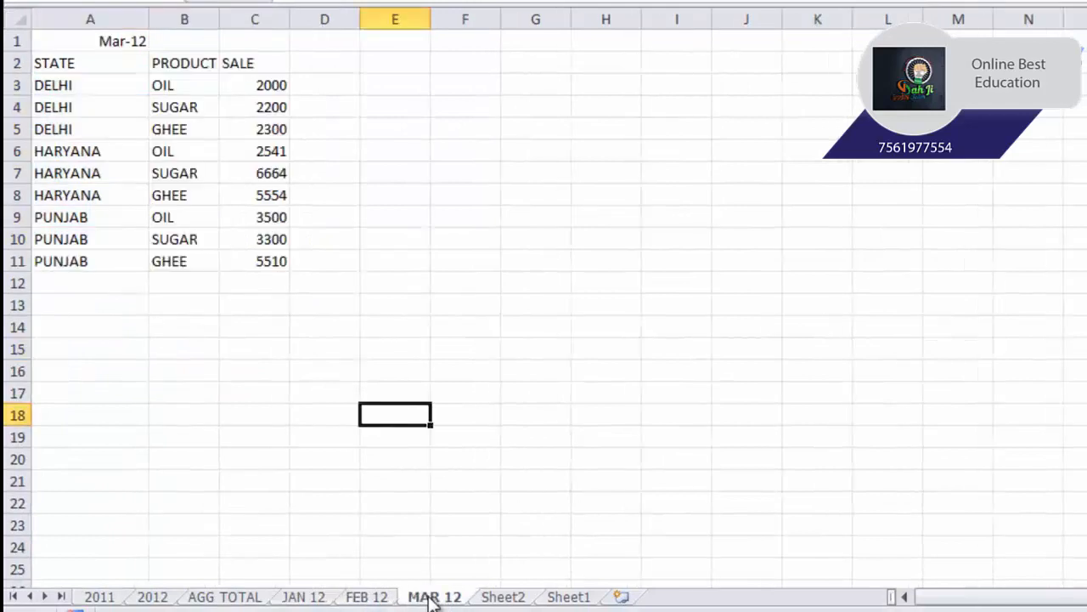
click(321, 594)
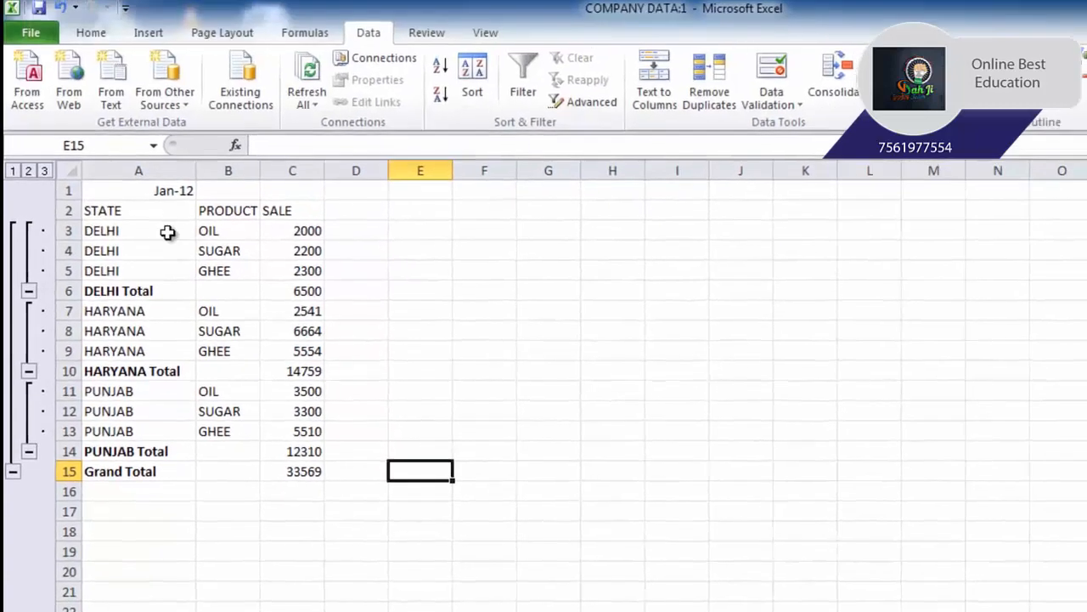
- Remove all subtotals from the range A2:C15 on the JAN 12 sheet
drag(162, 65, 250, 238)
drag(226, 371, 281, 468)
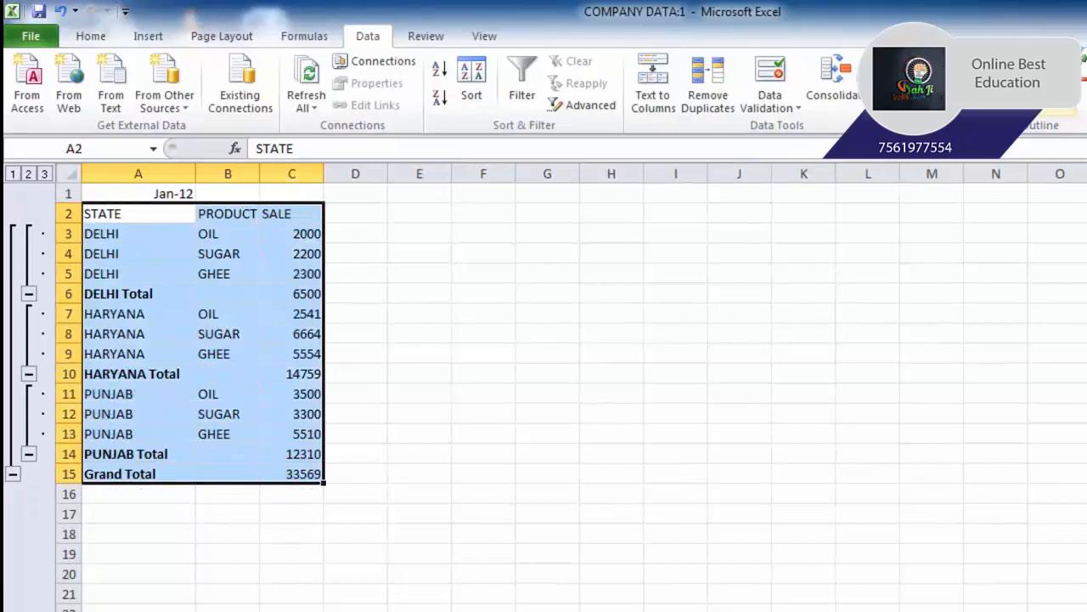
click(1057, 100)
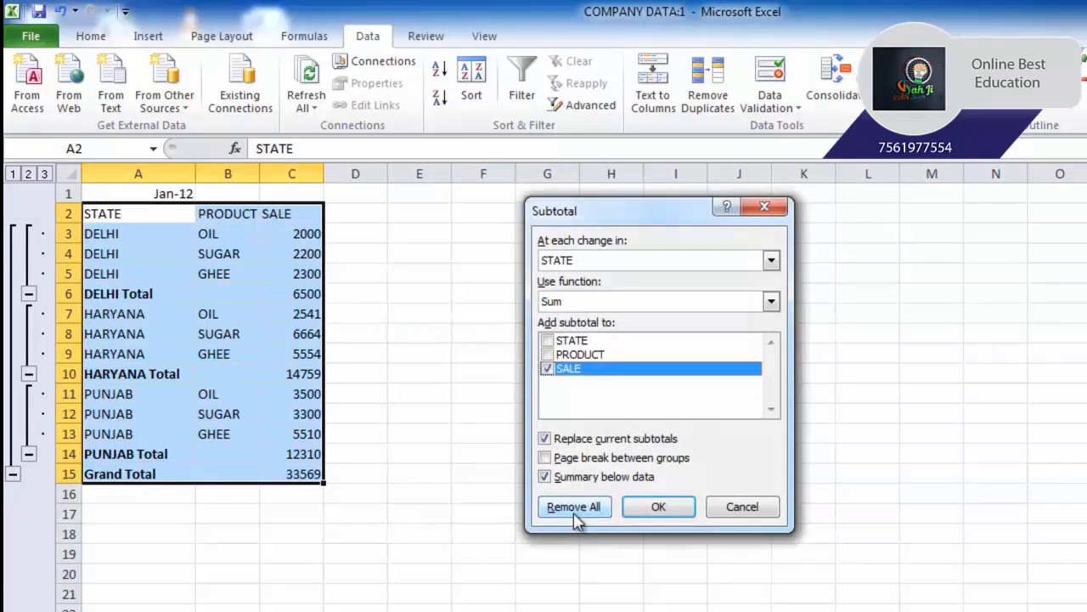
click(573, 512)
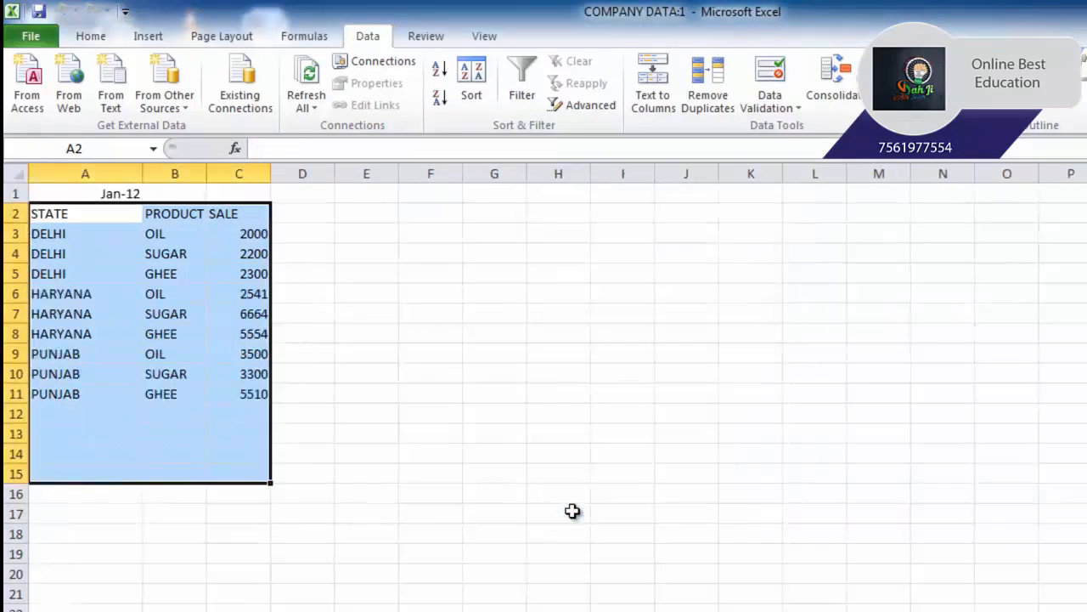
click(335, 429)
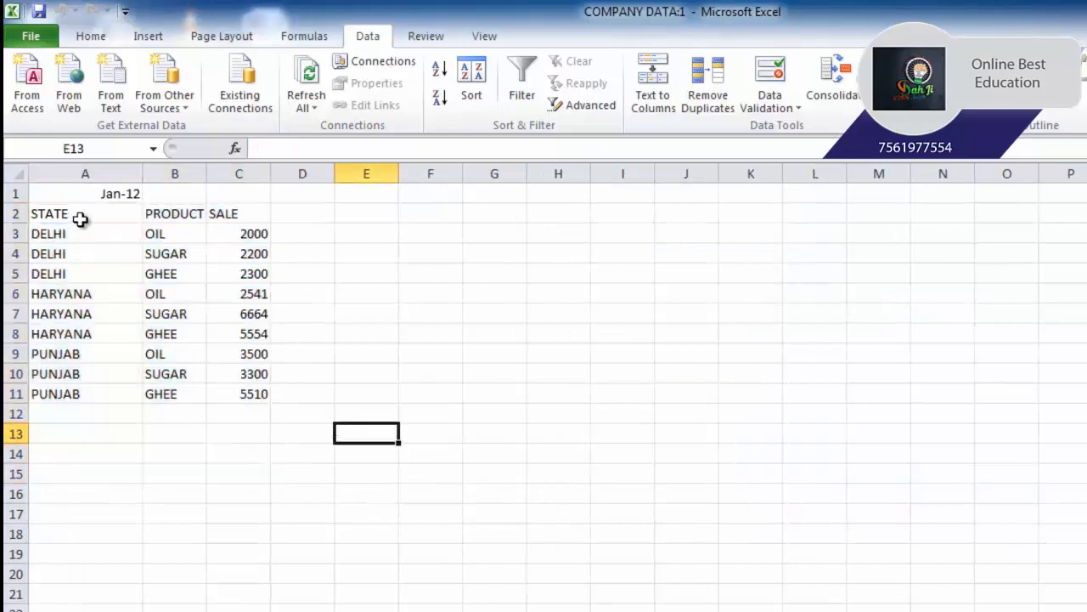
click(657, 337)
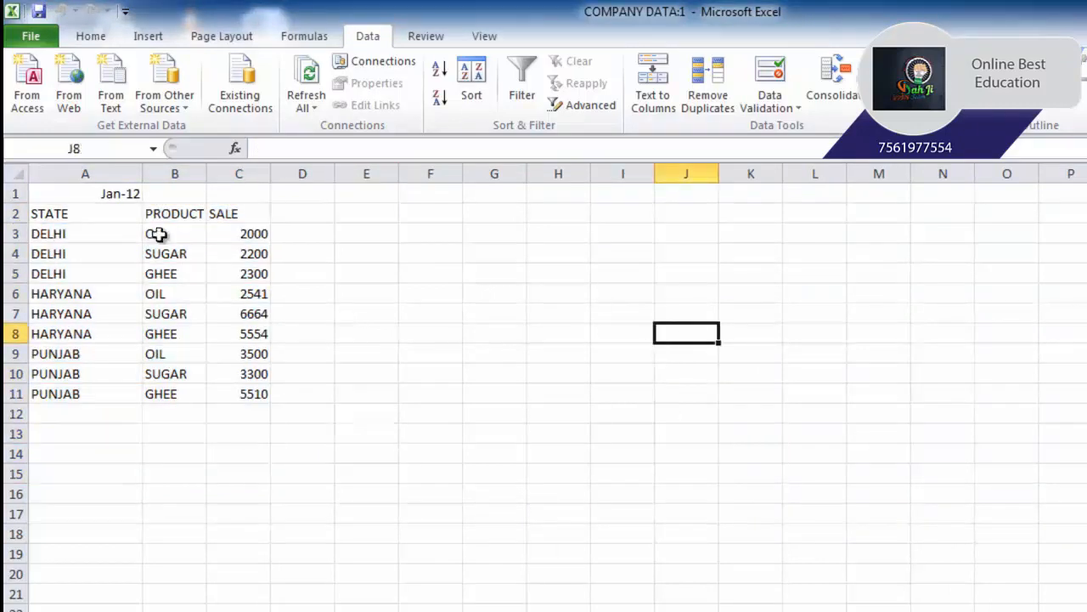
- Start recording a macro named STATEWISEDATA, stored in this workbook, without a shortcut key
click(484, 35)
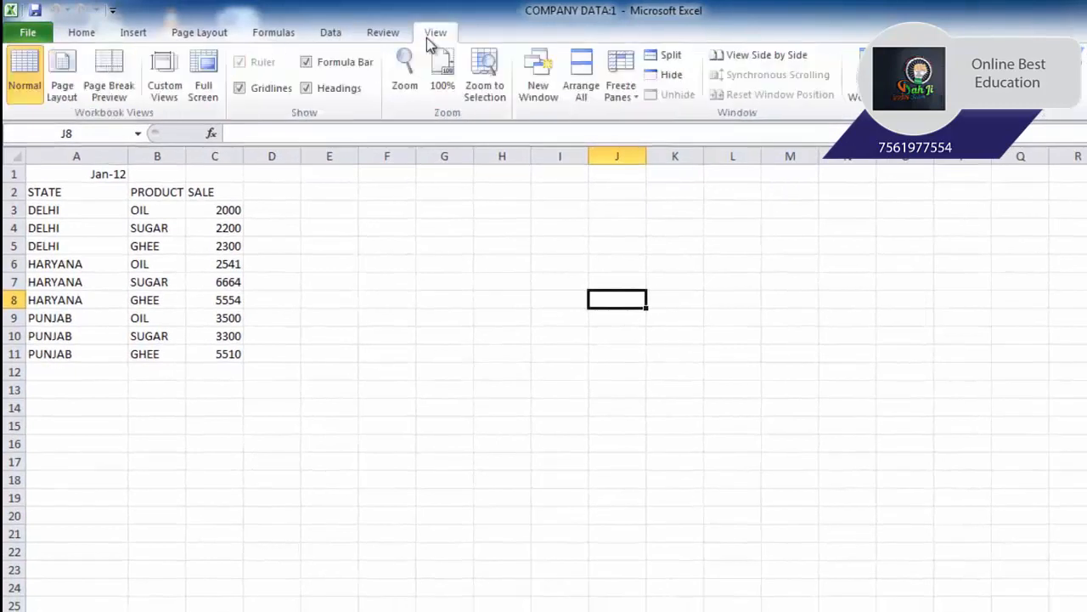
click(500, 350)
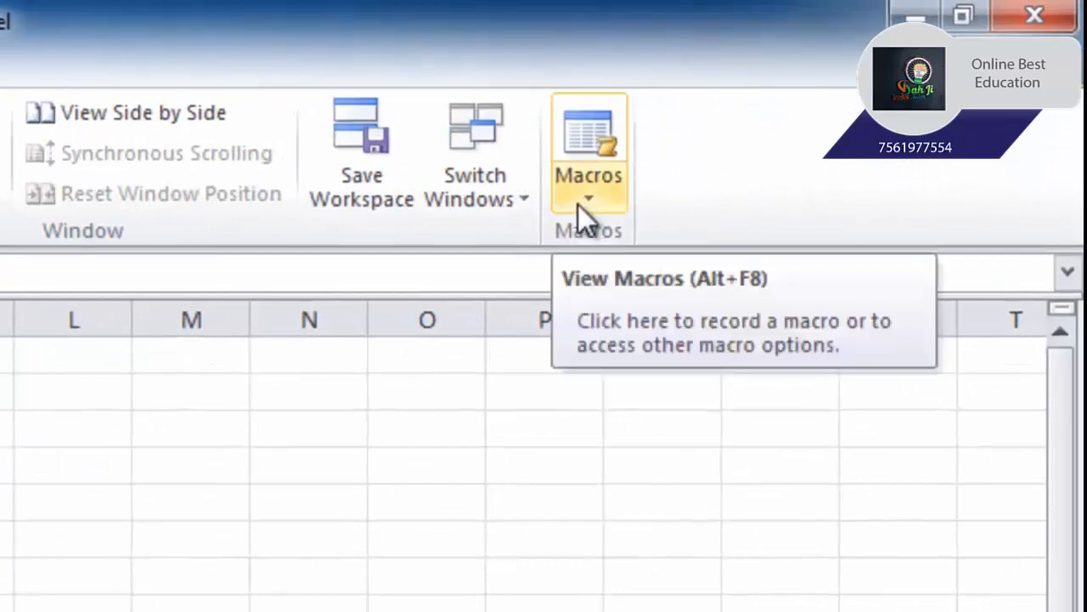
click(577, 203)
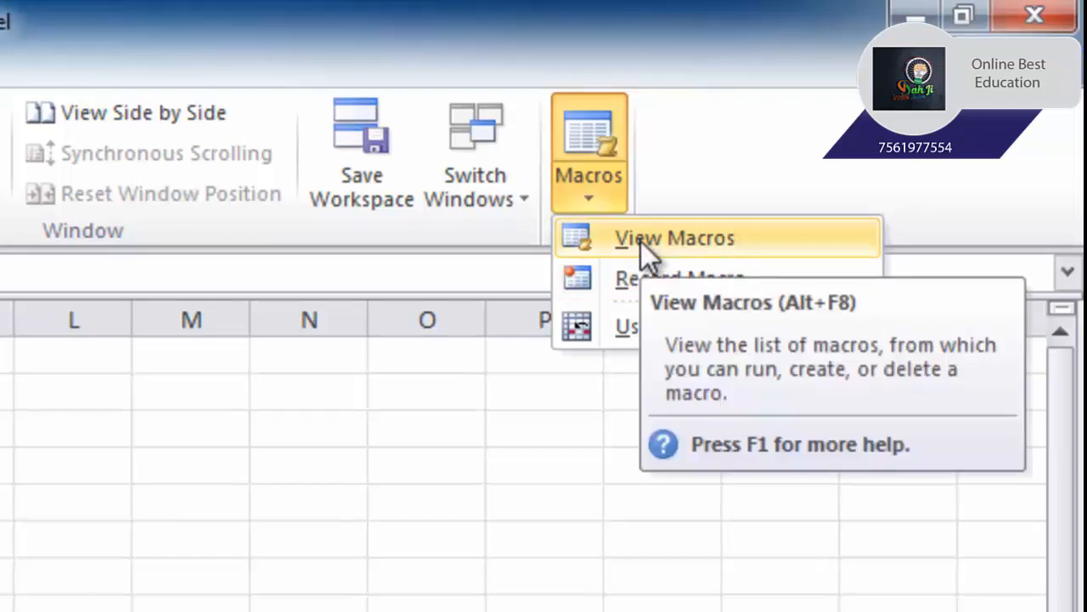
click(484, 374)
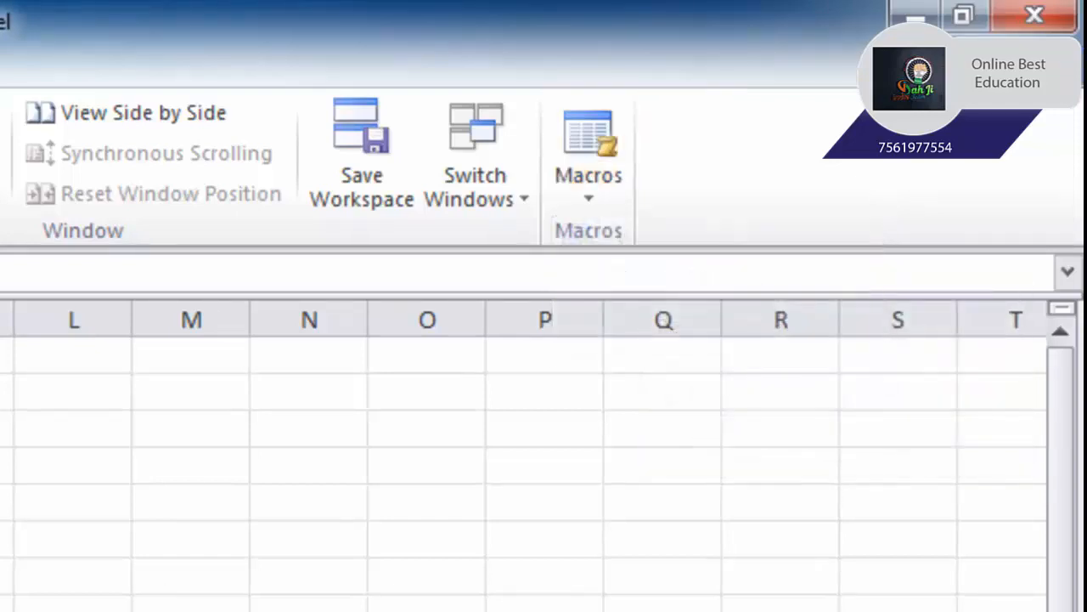
click(589, 153)
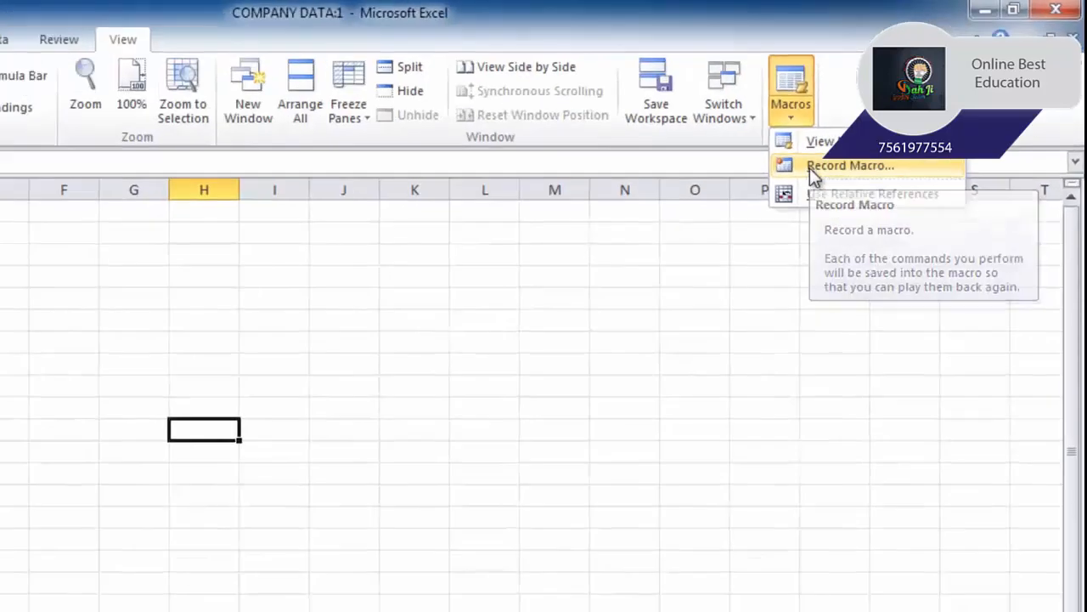
click(727, 221)
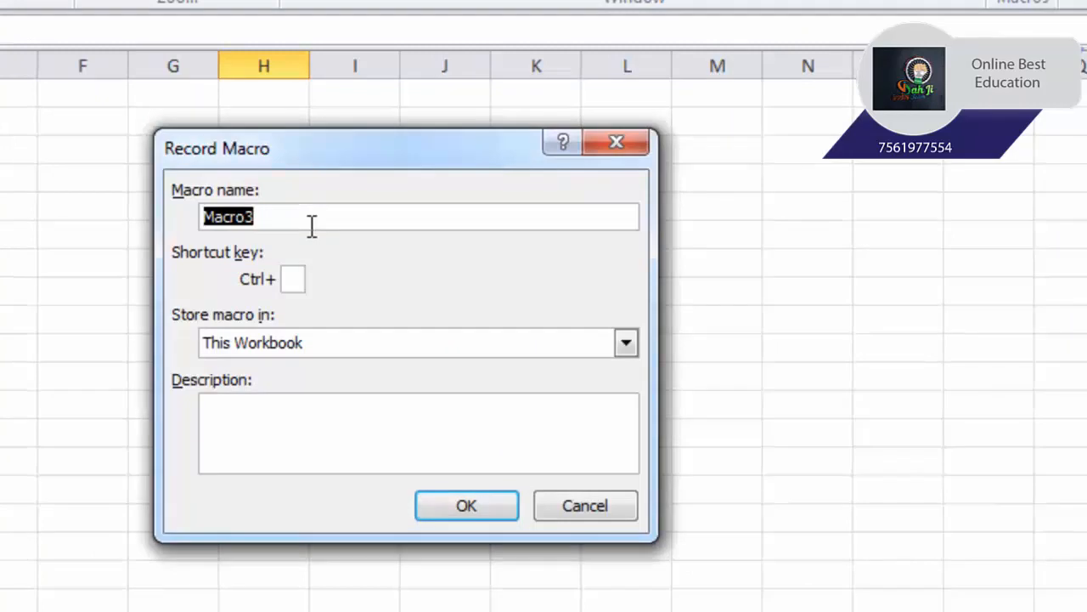
text(STATEWIS)
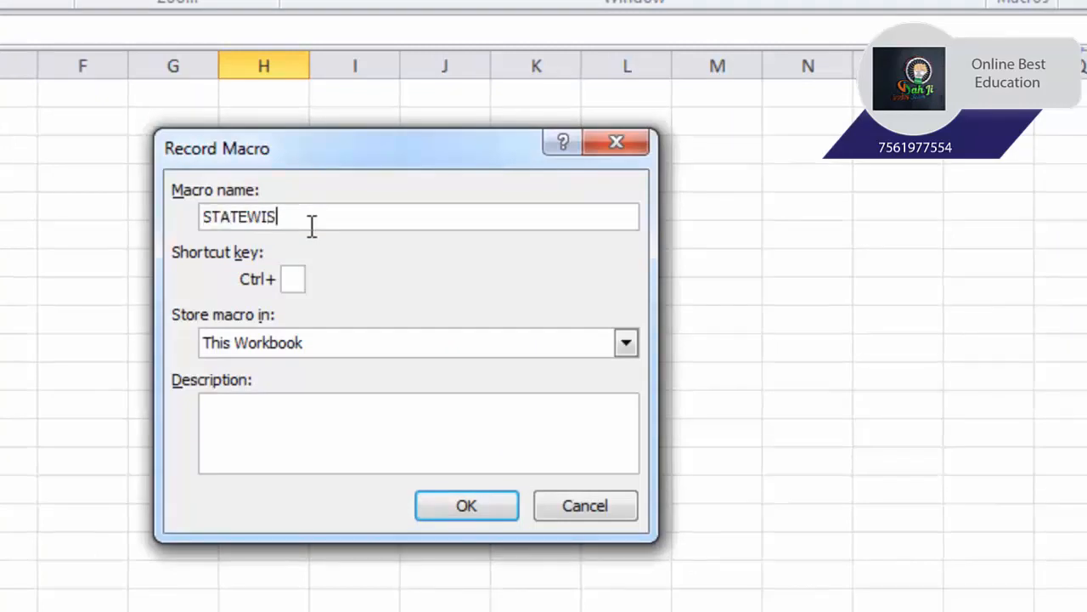
text(EDATA)
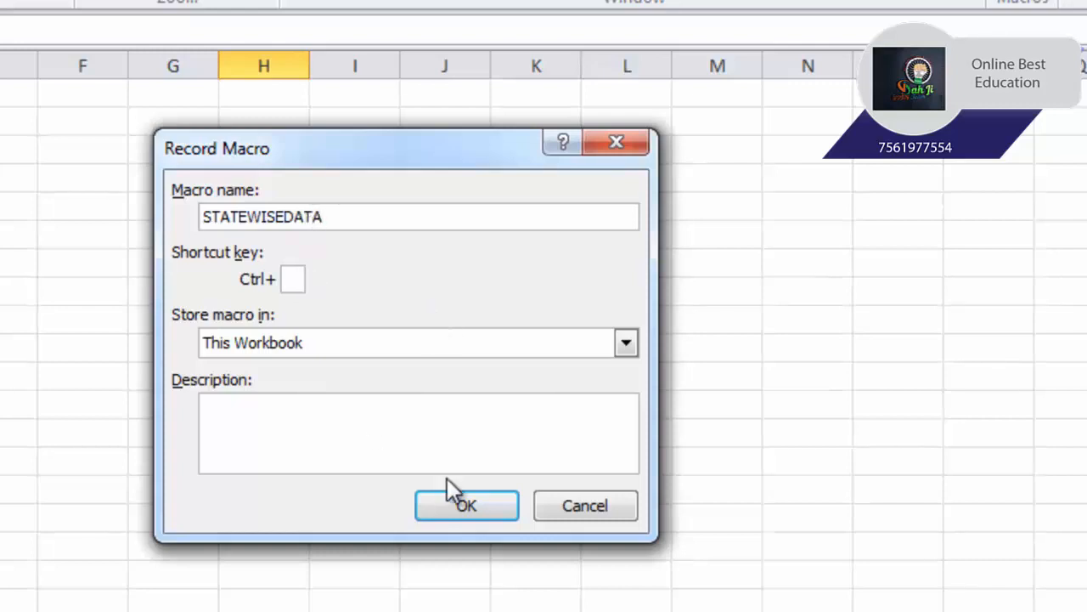
click(476, 508)
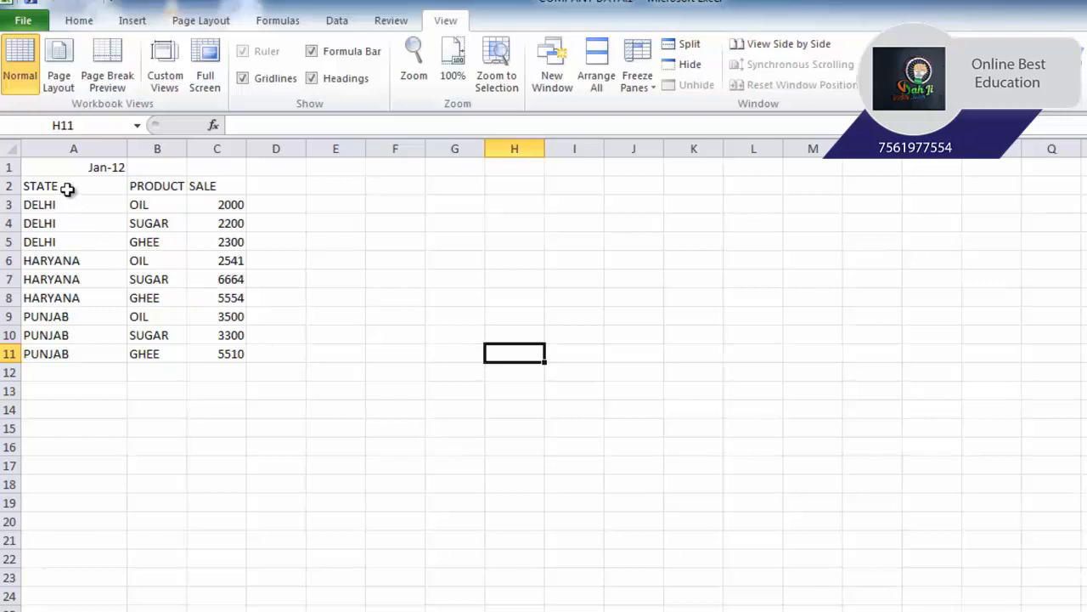
- Subtotal A2:C11 on JAN 12 with the sum of SALE at each change in STATE, and collapse the outline to level 2
drag(67, 188, 204, 350)
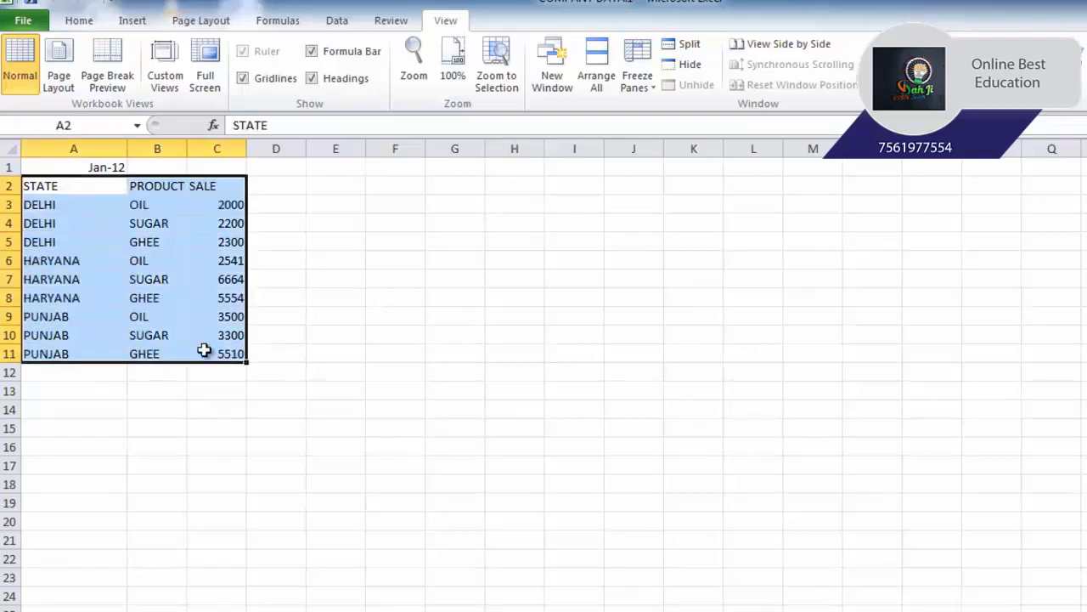
click(336, 22)
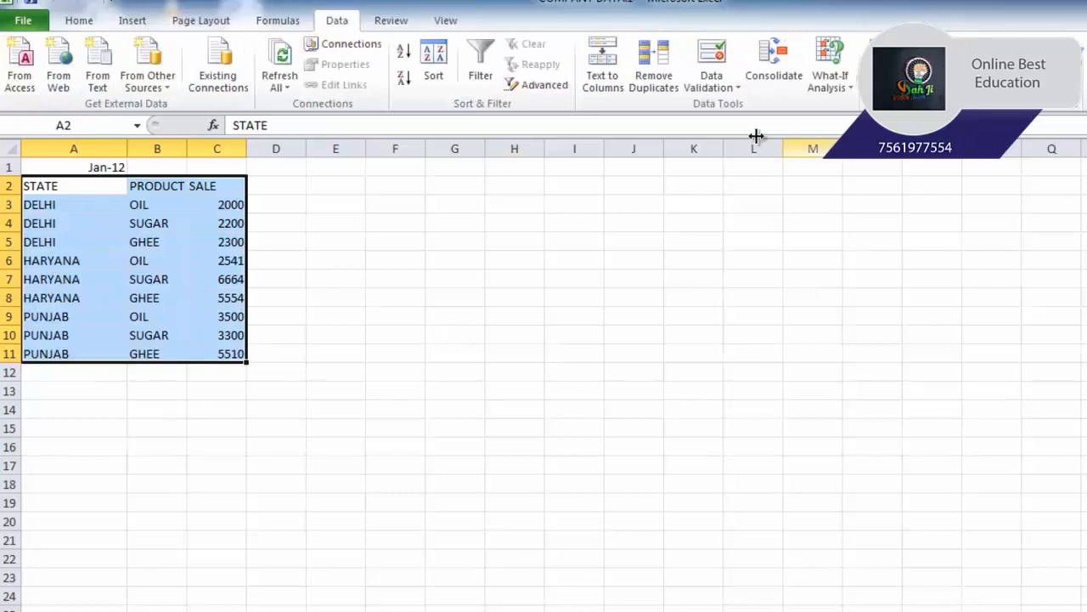
click(975, 67)
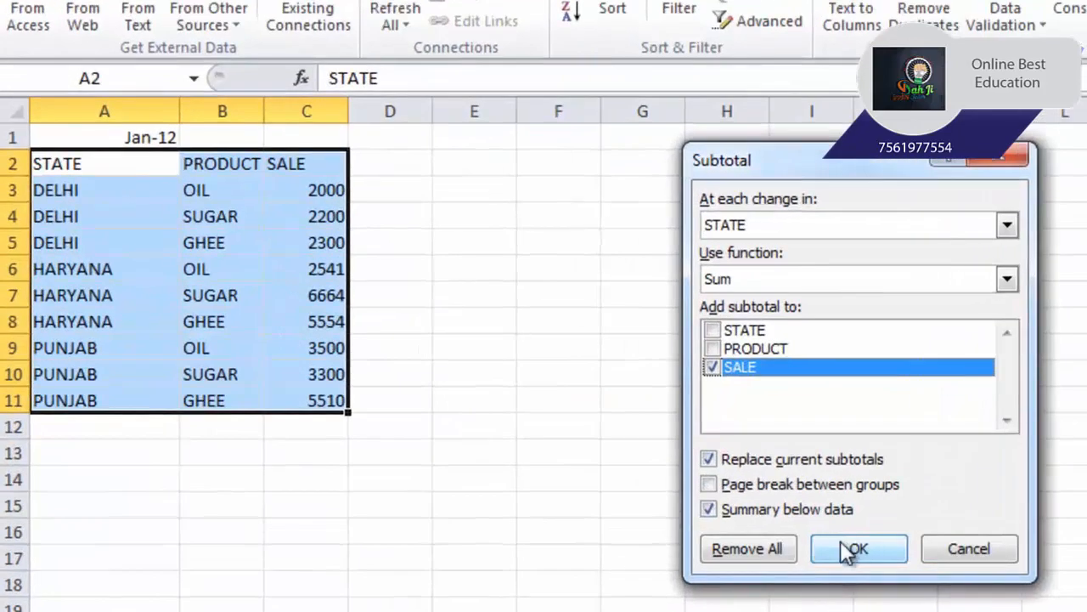
click(852, 549)
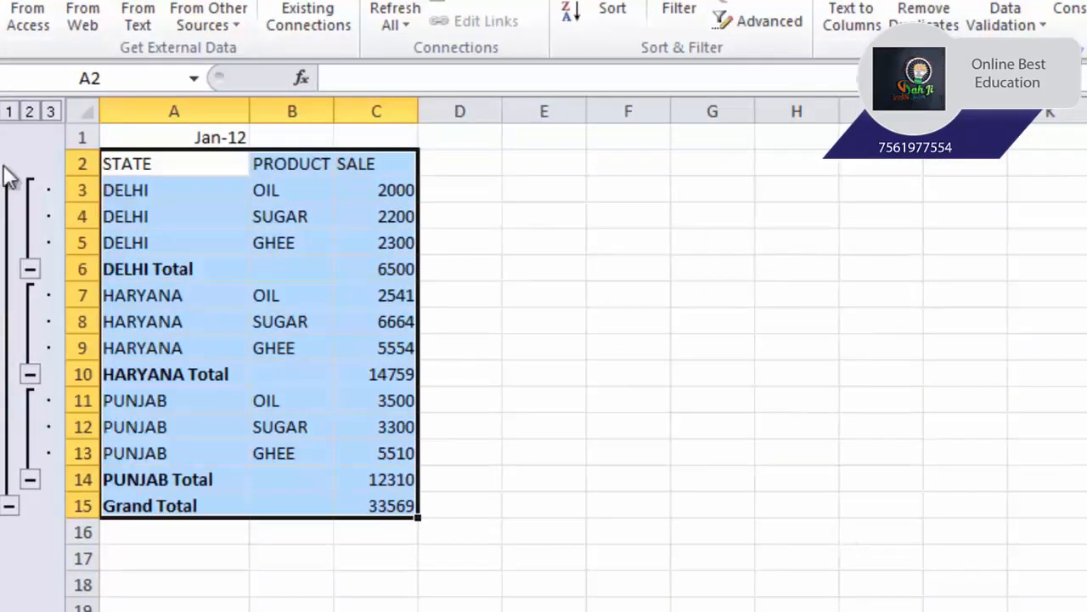
click(29, 112)
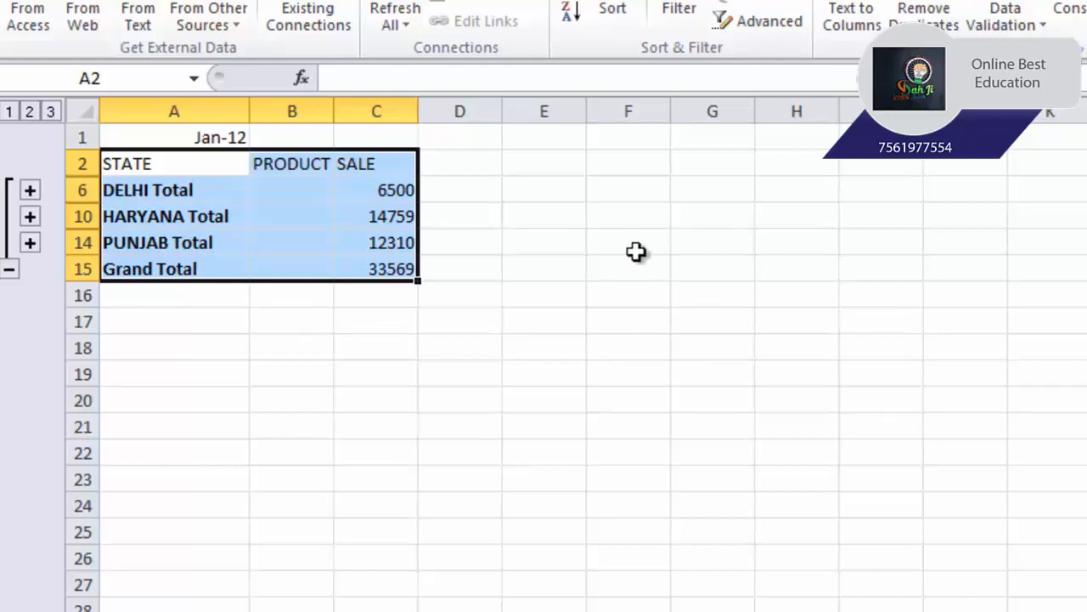
- Stop recording the STATEWISEDATA macro
click(455, 34)
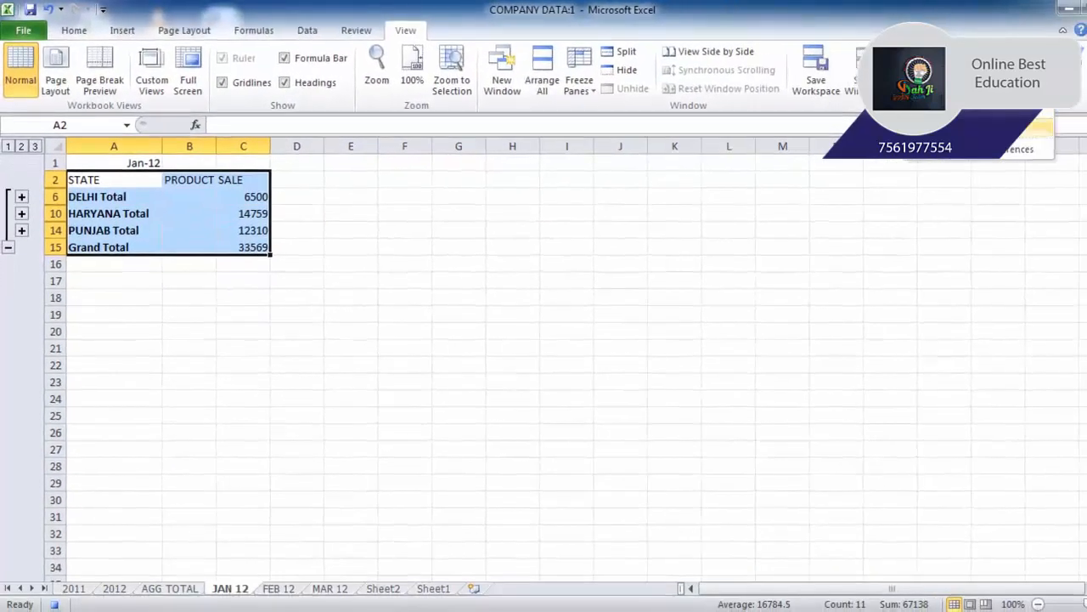
click(921, 81)
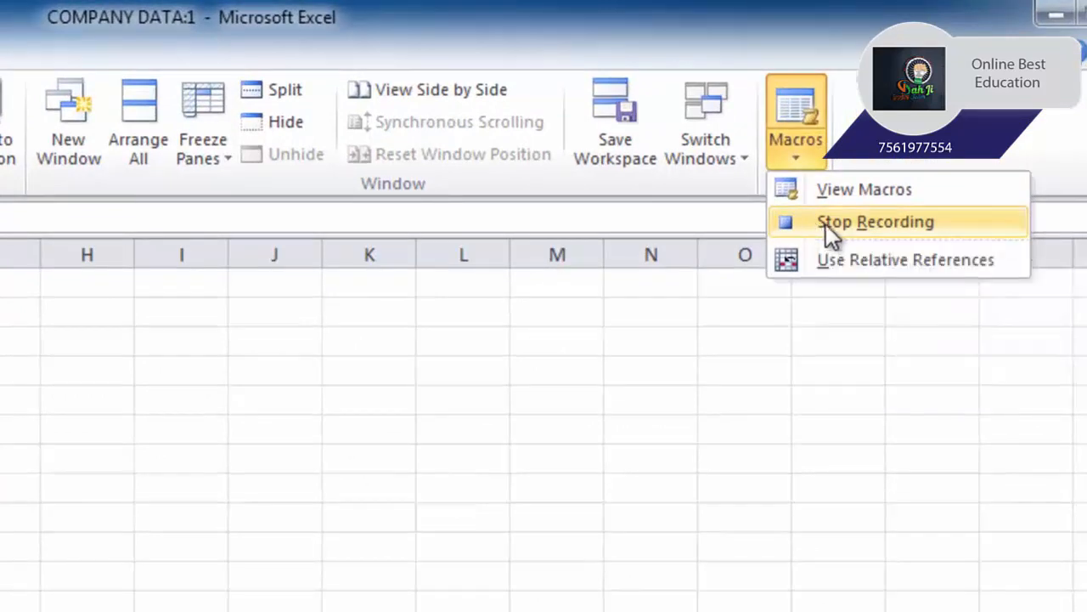
click(826, 224)
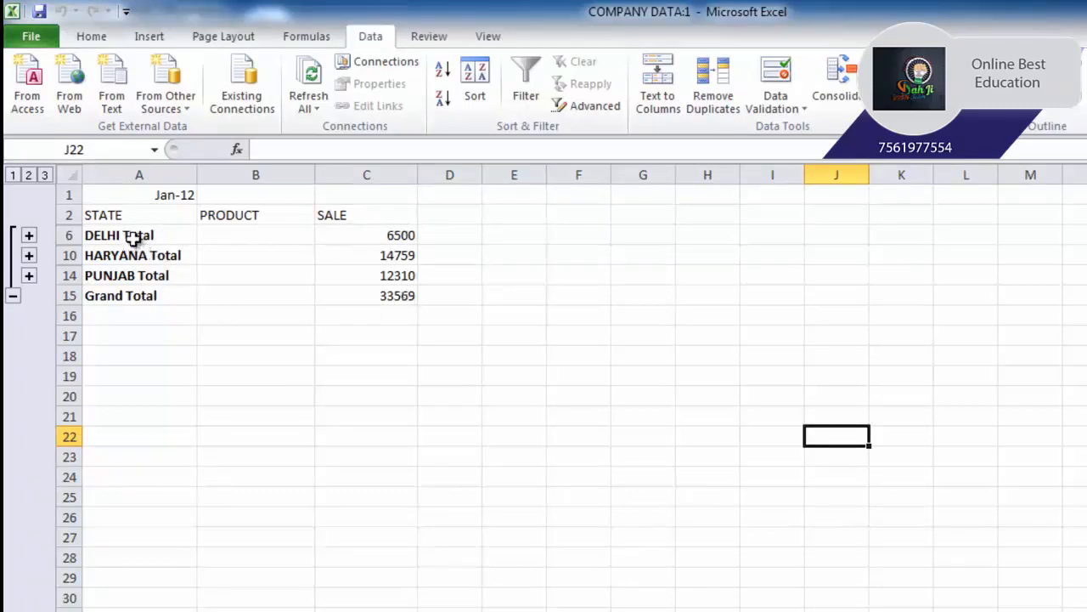
- Examine the Delhi, Haryana and Punjab total rows on JAN 12, and view the FEB 12 sheet
click(145, 236)
click(139, 260)
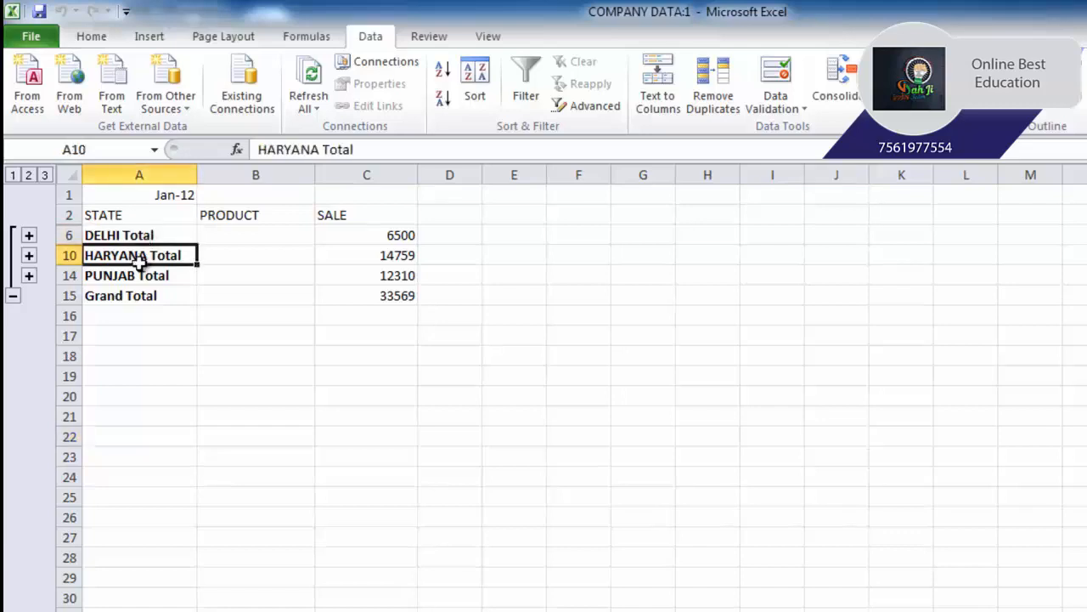
click(129, 279)
click(383, 295)
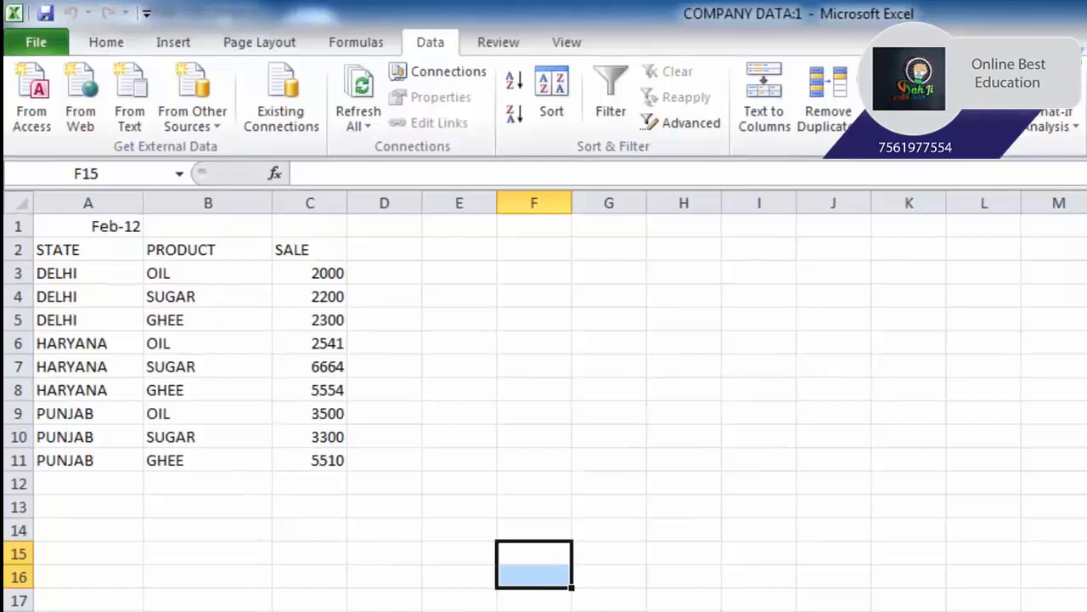
click(520, 390)
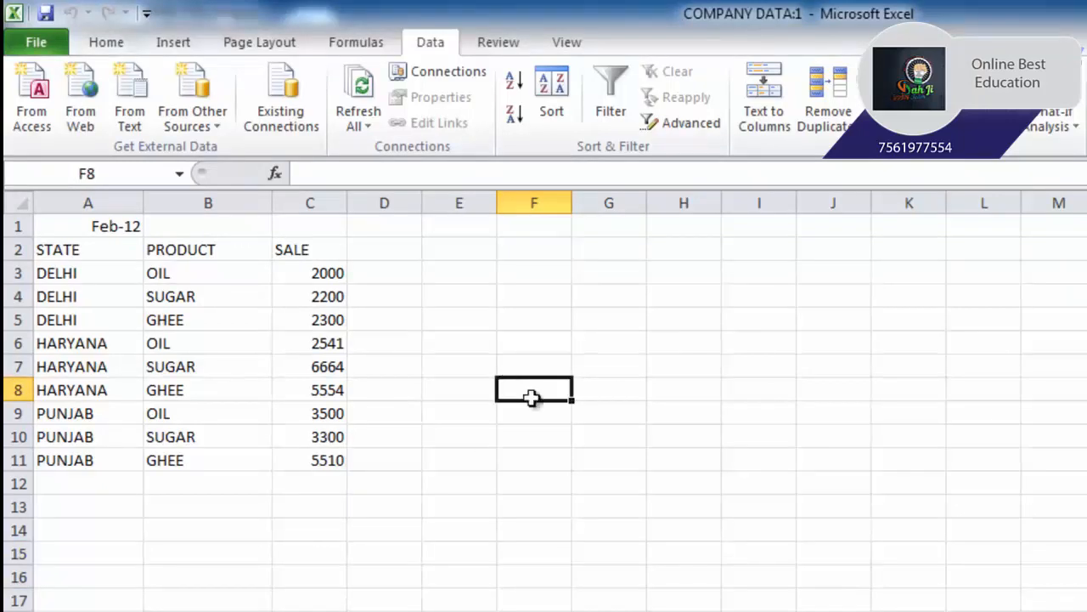
- Run the STATEWISEDATA macro on the FEB 12 sheet to subtotal its sales by state
click(571, 42)
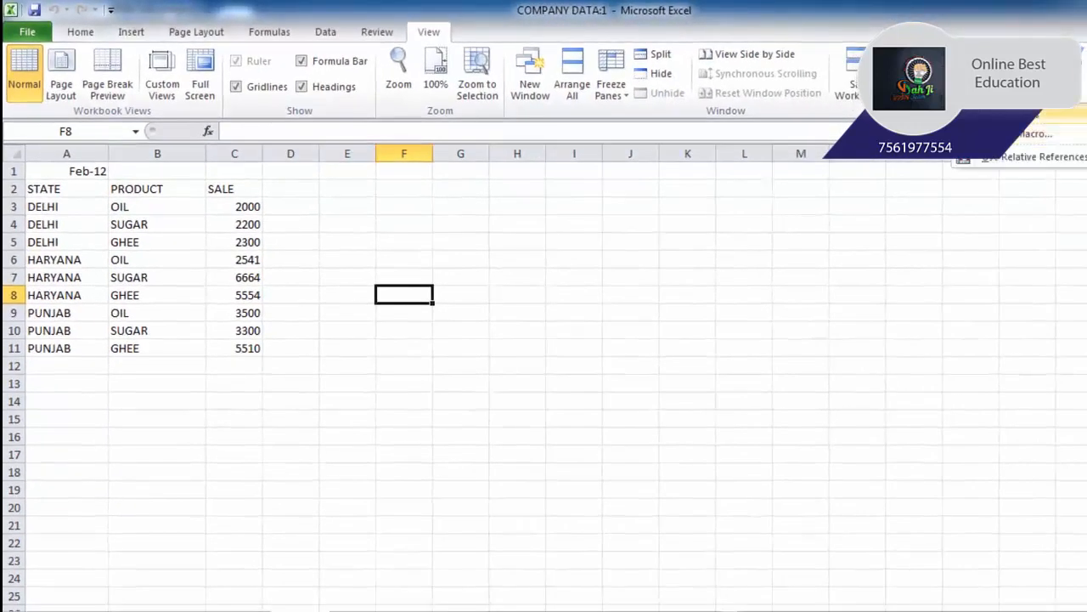
click(1019, 134)
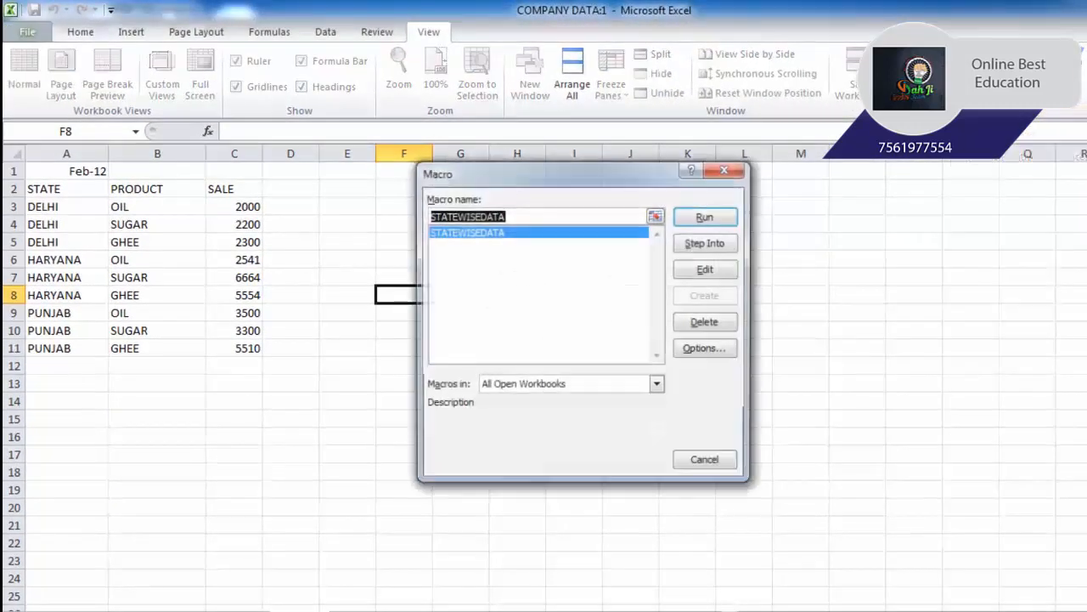
click(487, 236)
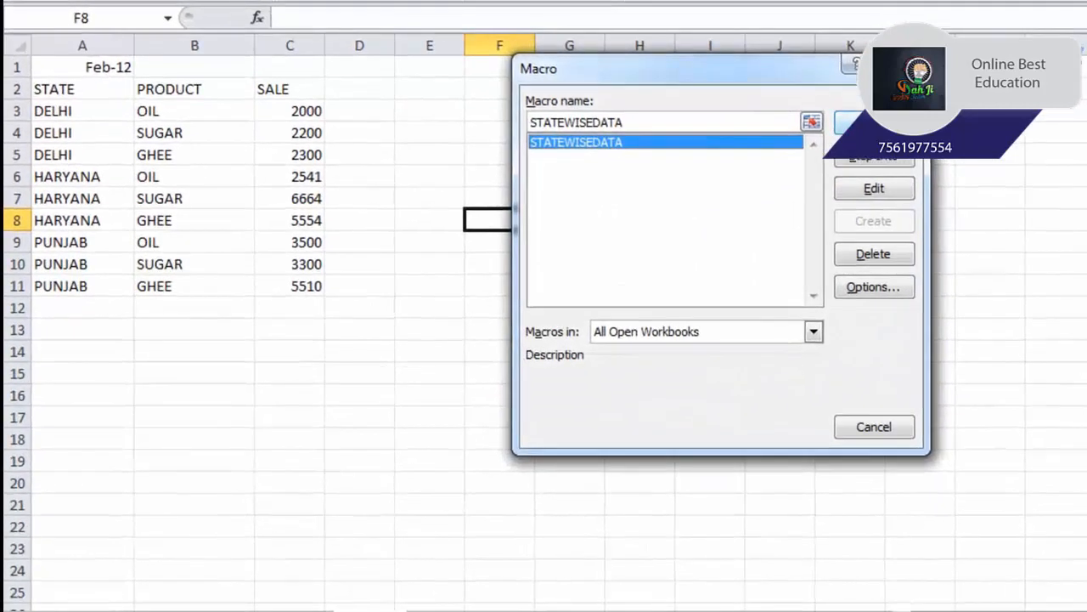
click(874, 123)
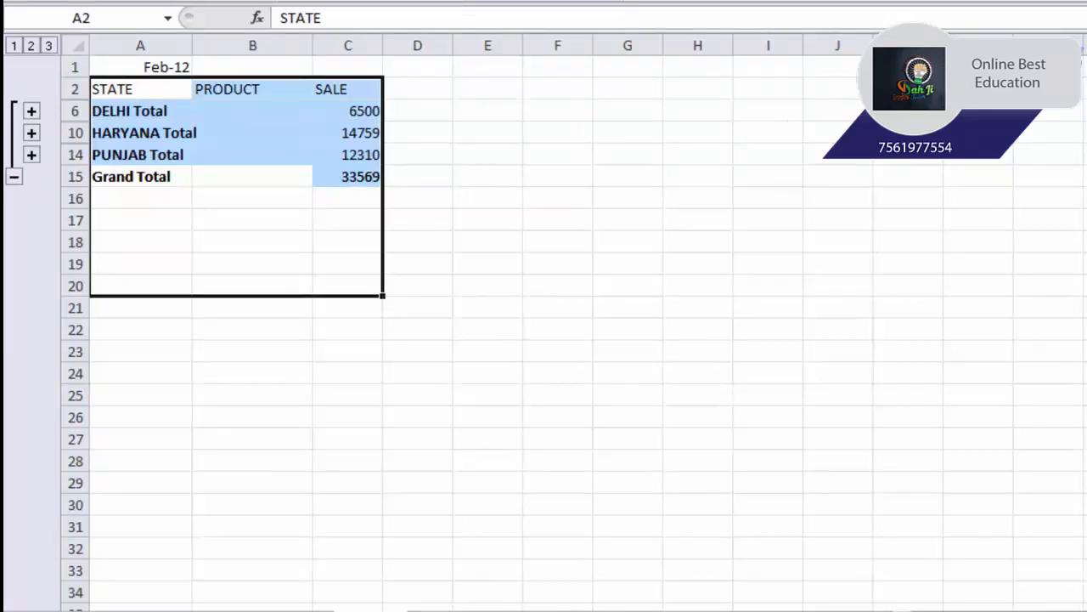
- Run the STATEWISEDATA macro on the MAR 12 sheet to subtotal its sales by state
click(356, 606)
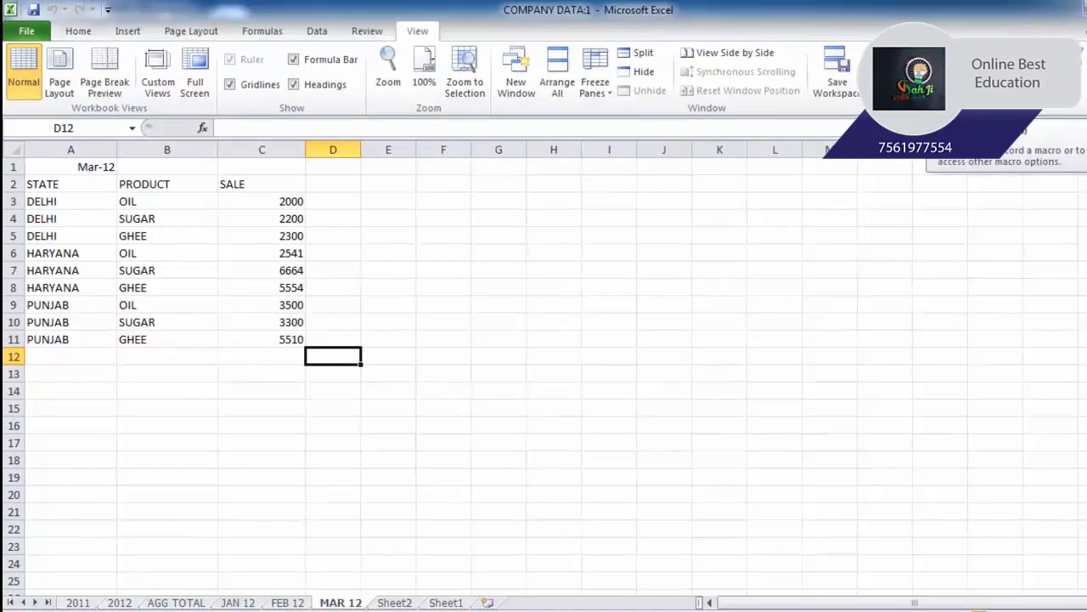
click(944, 90)
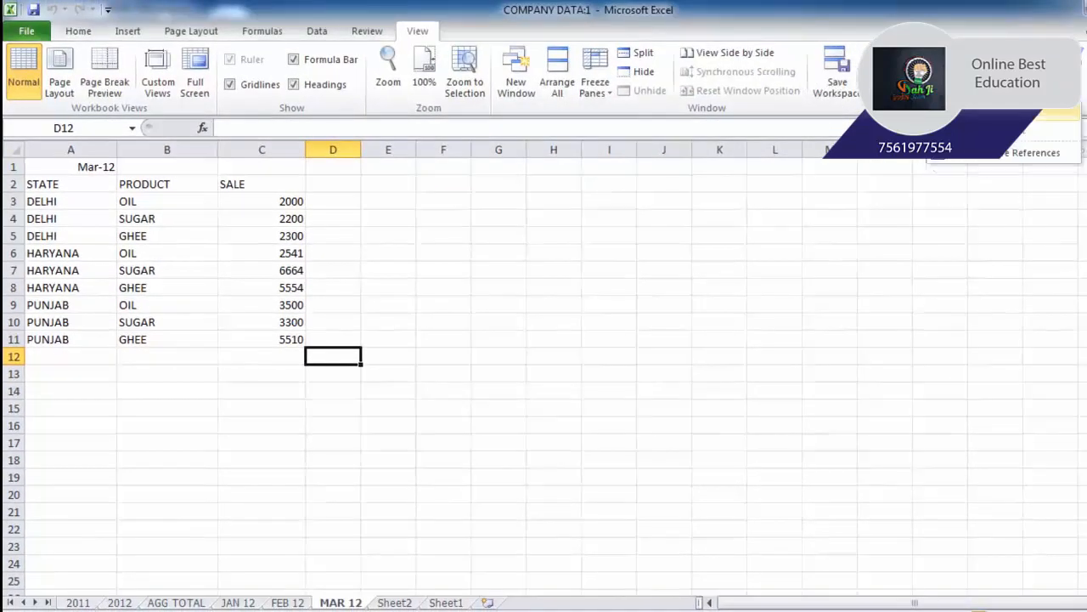
click(977, 113)
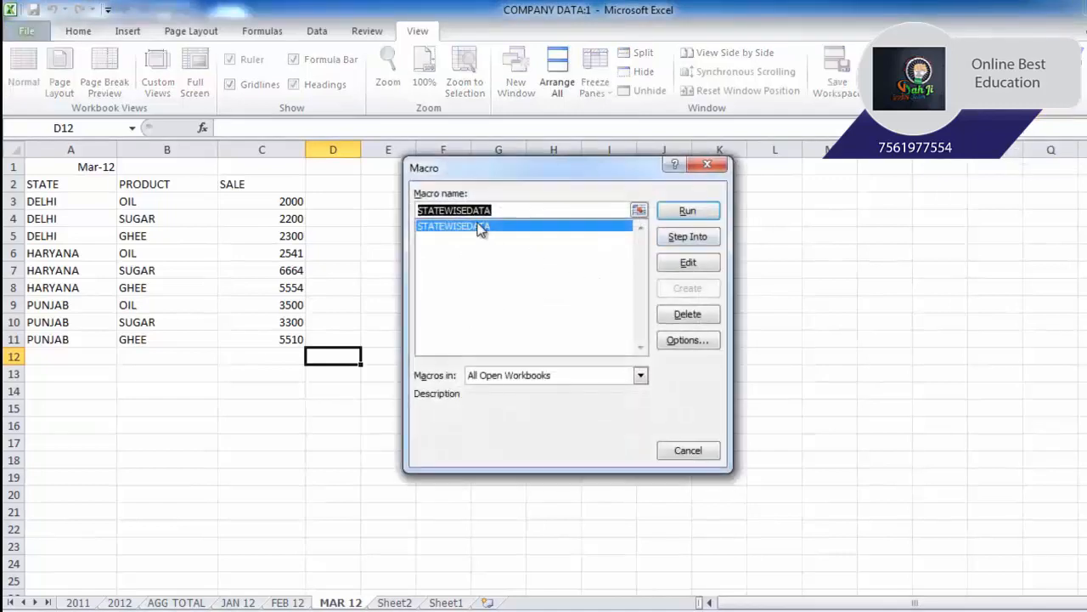
click(480, 226)
click(680, 213)
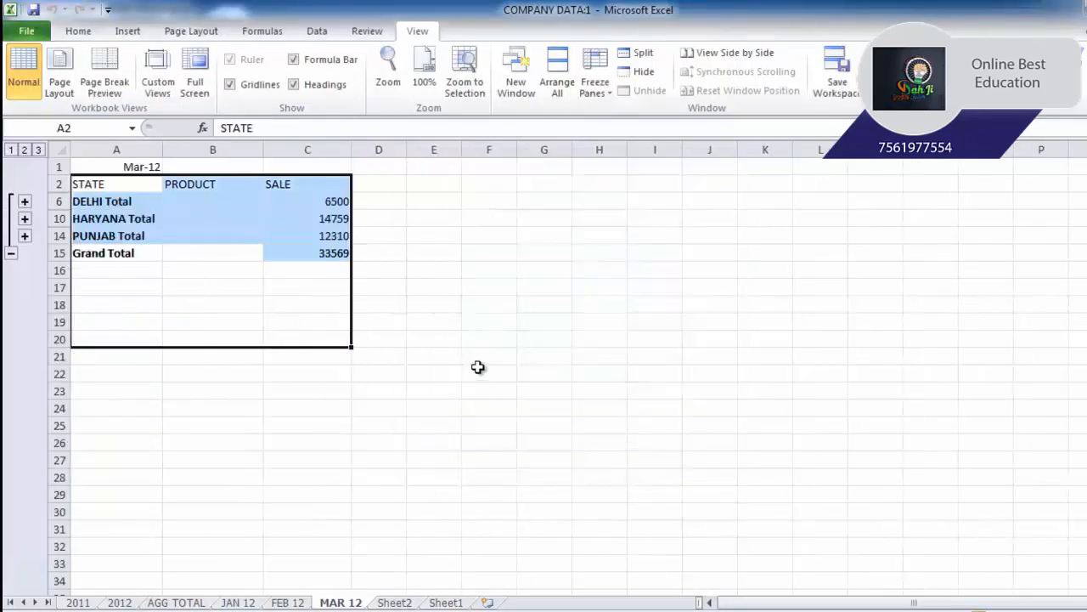
- Compare the state subtotals across the JAN 12, FEB 12 and MAR 12 sheets, ending on JAN 12
click(251, 604)
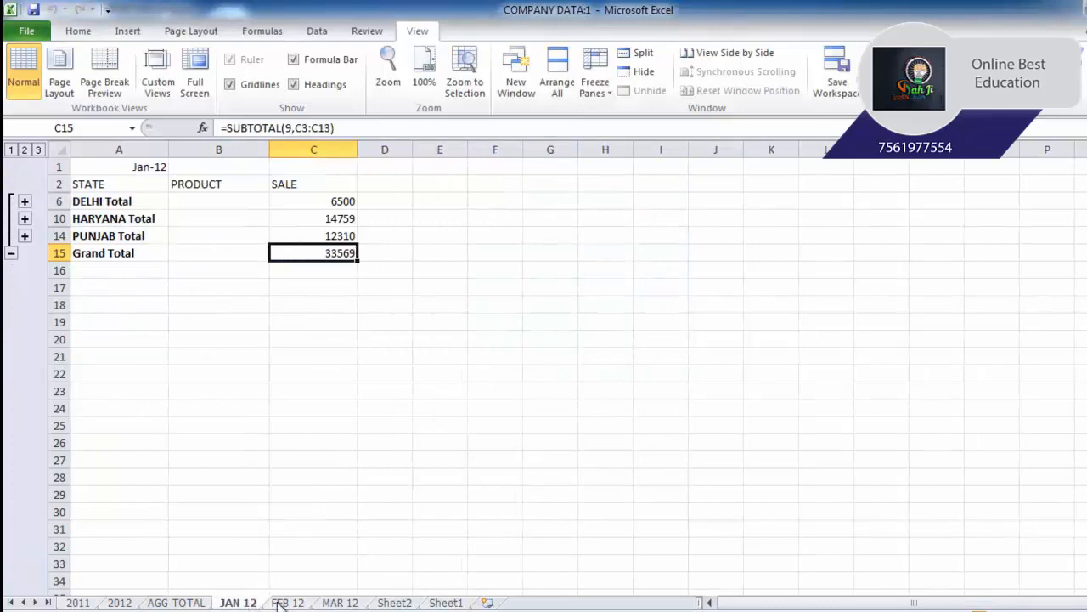
click(281, 603)
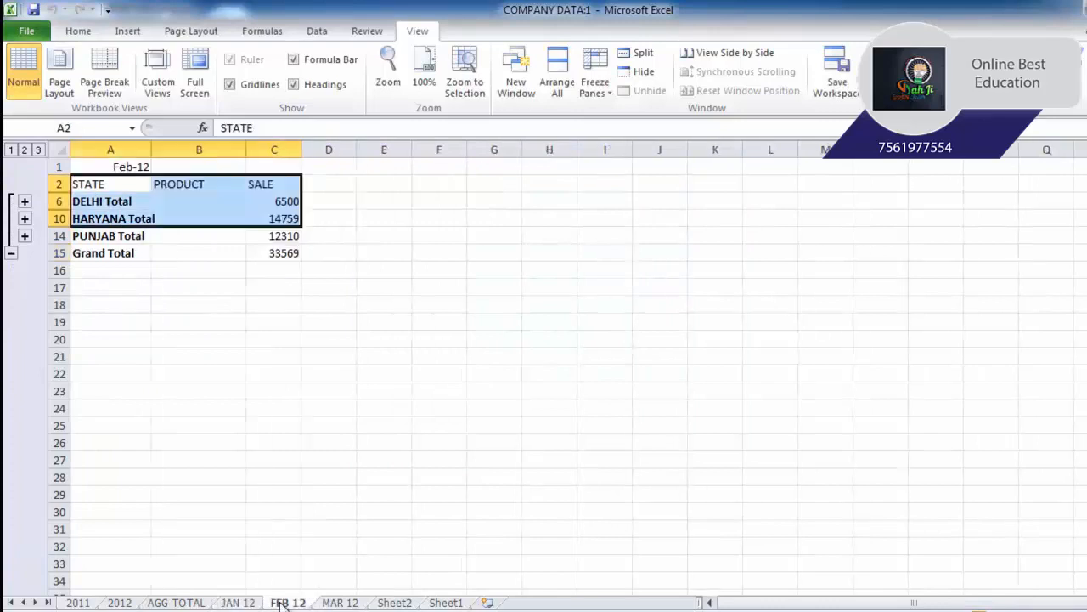
click(340, 604)
click(289, 603)
click(316, 603)
click(297, 604)
click(320, 603)
click(293, 604)
click(330, 603)
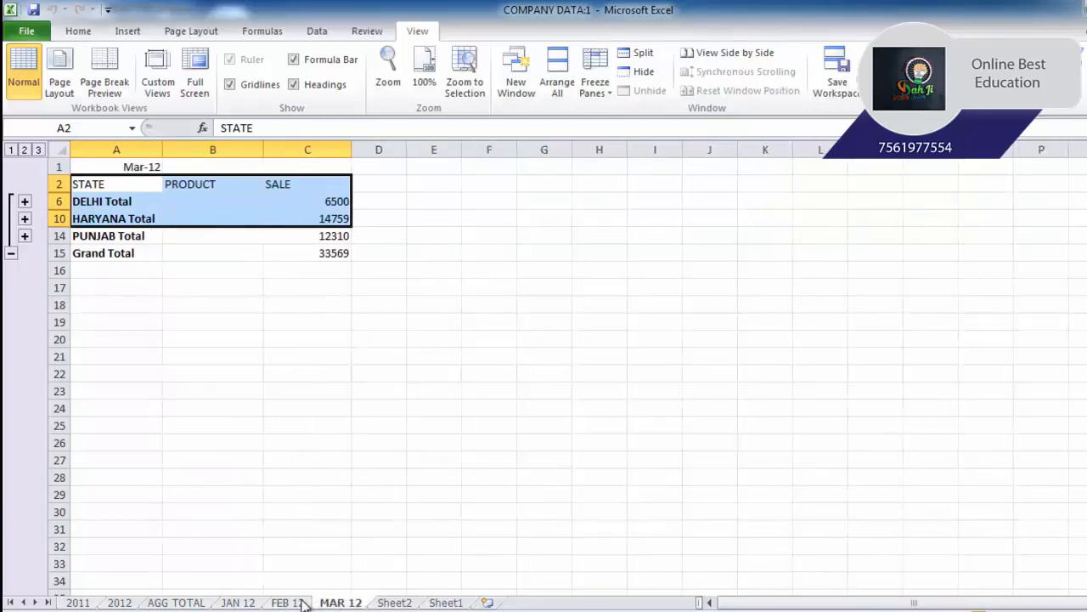
click(299, 603)
click(333, 603)
click(299, 603)
click(246, 602)
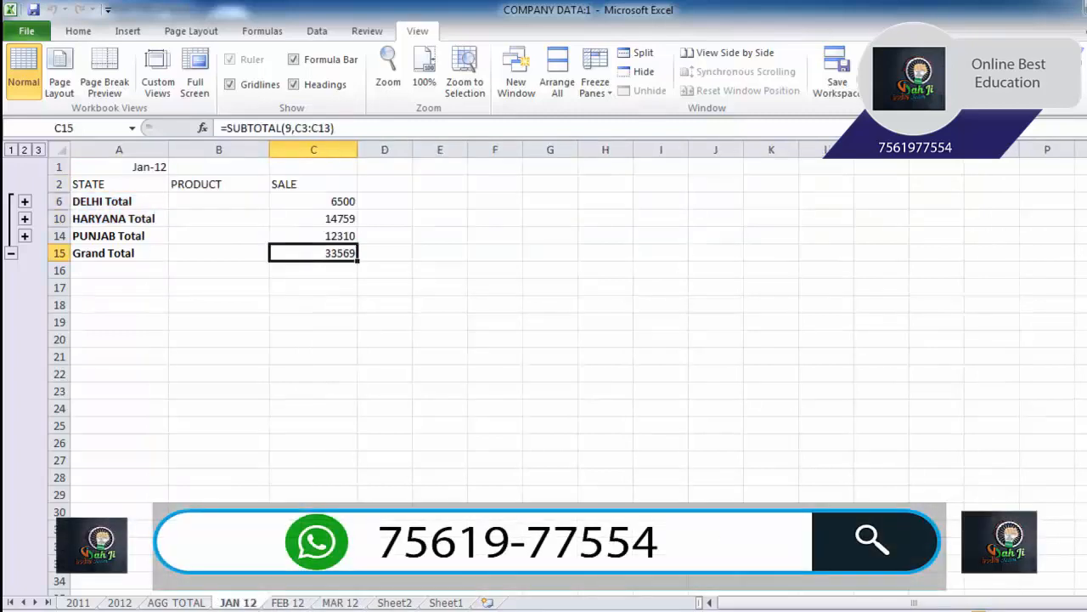